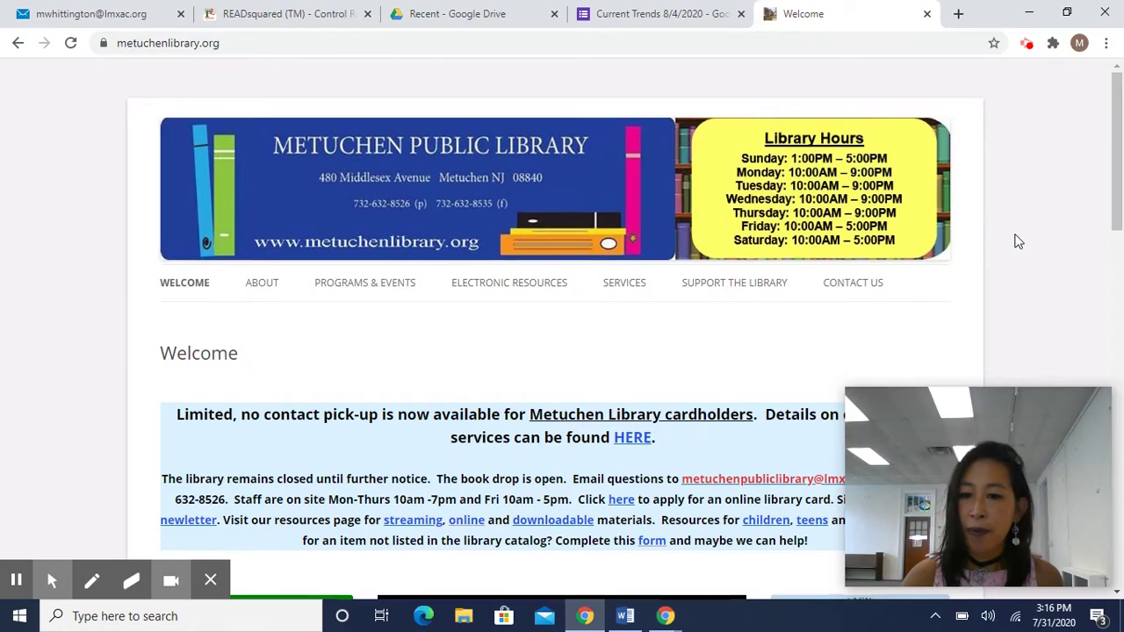
# Open the Metuchen Public Library online catalog from the library's page
pyautogui.scroll(-3, 1017, 241)
pyautogui.scroll(-2, 1017, 240)
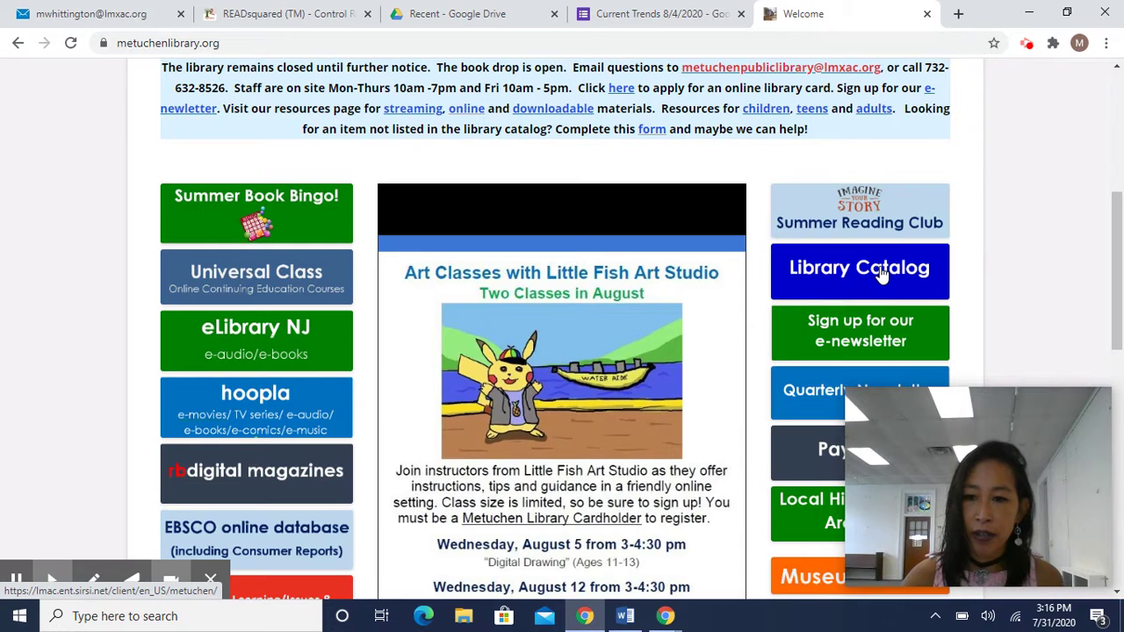
pyautogui.click(882, 274)
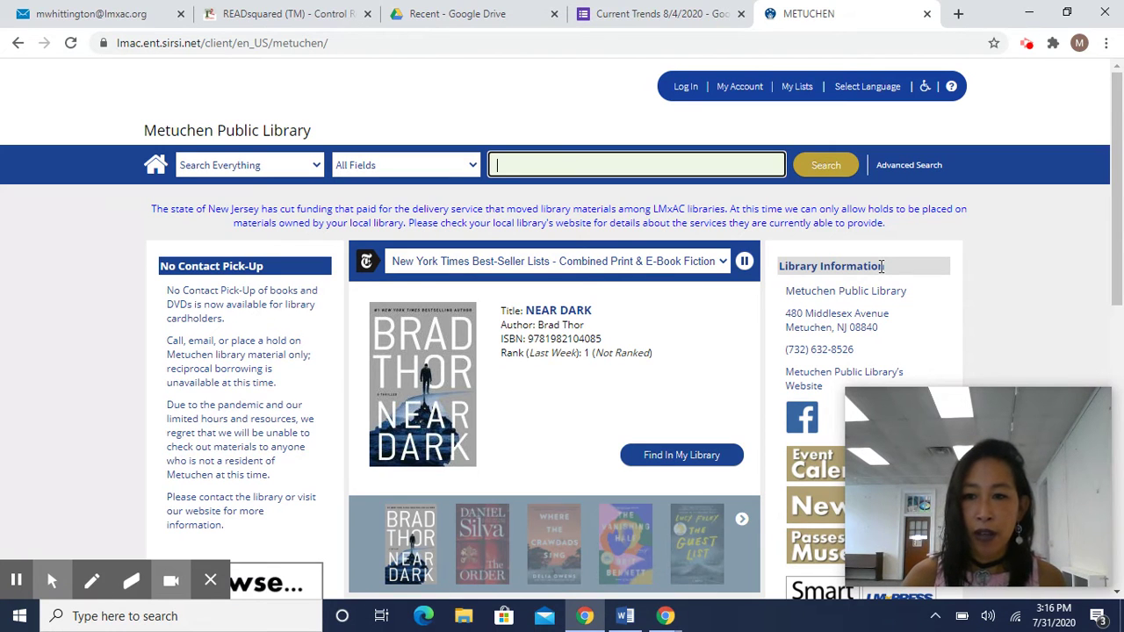
# Sign in to the patron account with the library card number and PIN
pyautogui.click(687, 88)
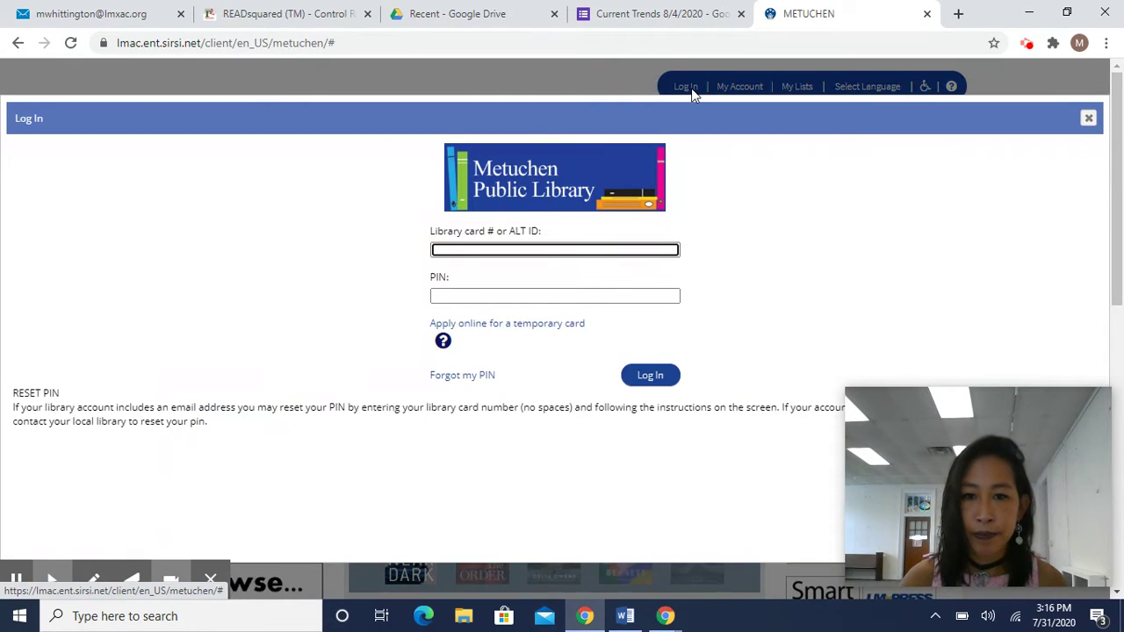
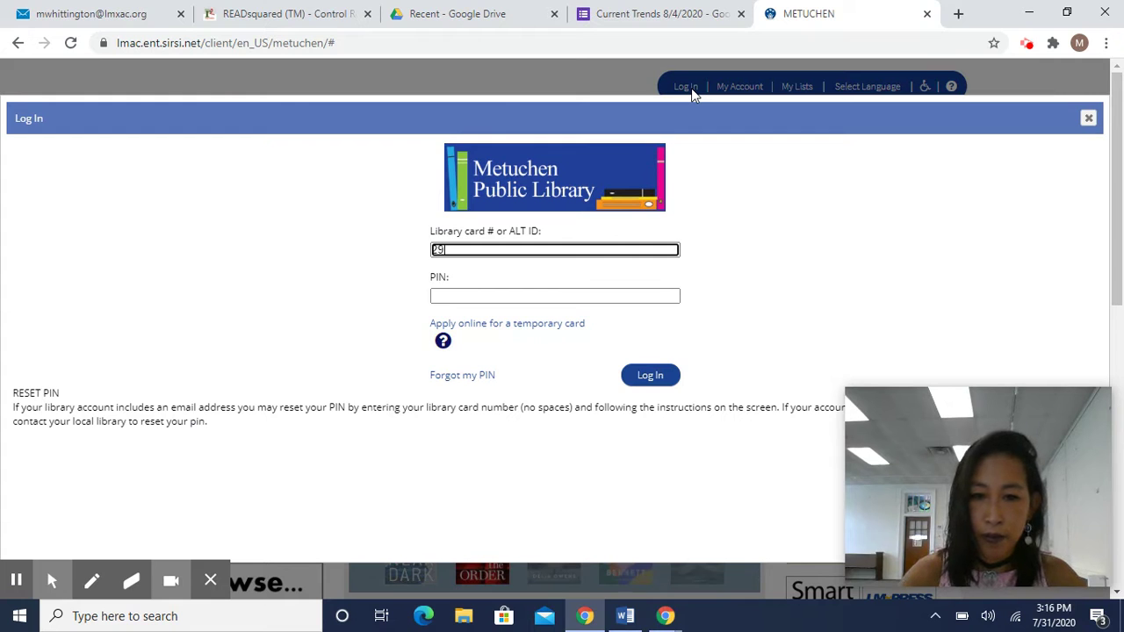
pyautogui.press('Tab')
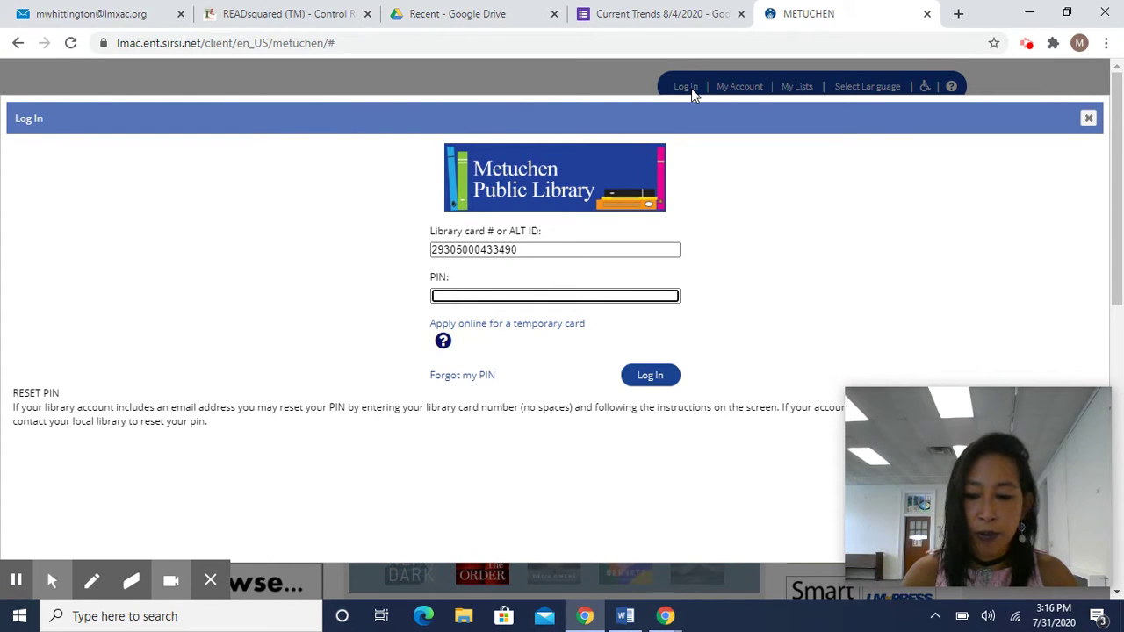
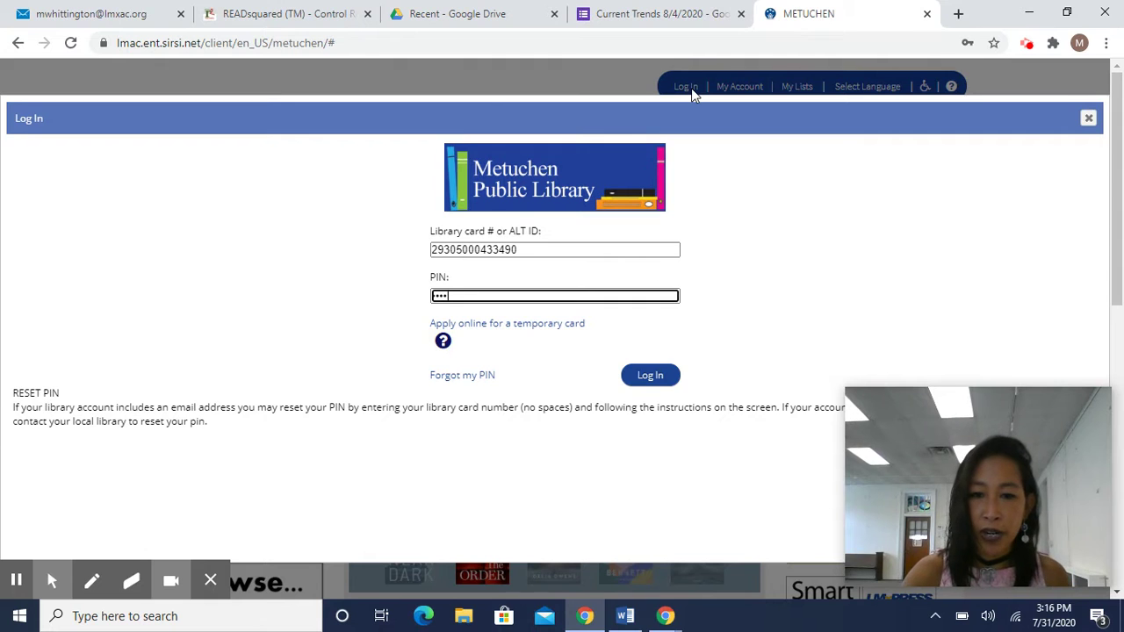
pyautogui.press('Return')
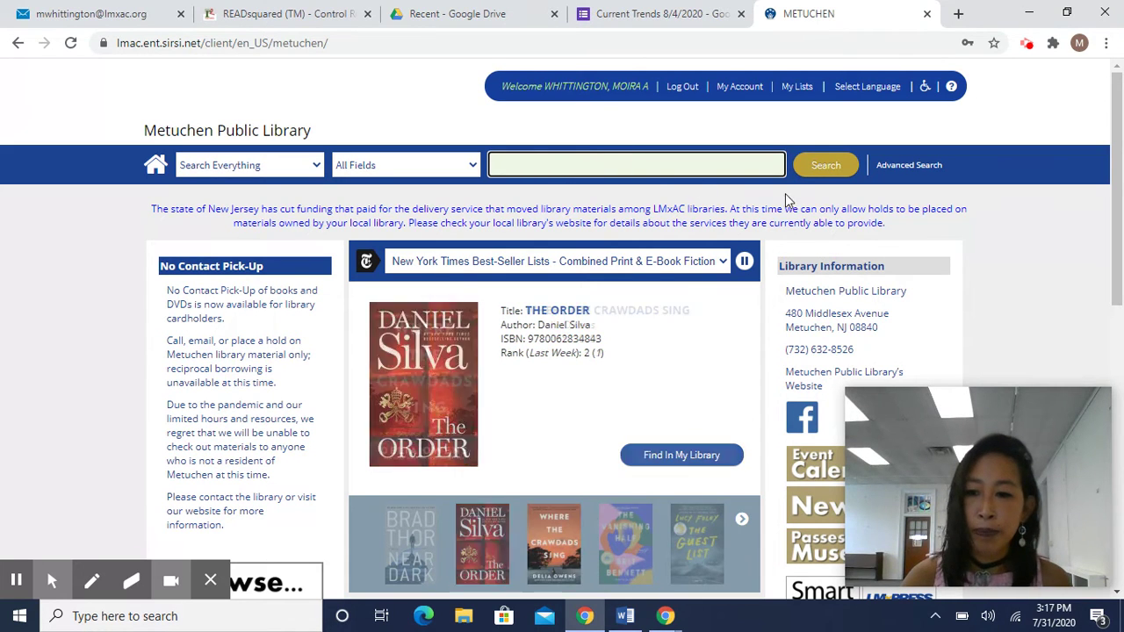
# Switch the featured showcase from best-sellers to Metuchen New Fiction
pyautogui.scroll(-1, 1055, 257)
pyautogui.scroll(-1, 1055, 257)
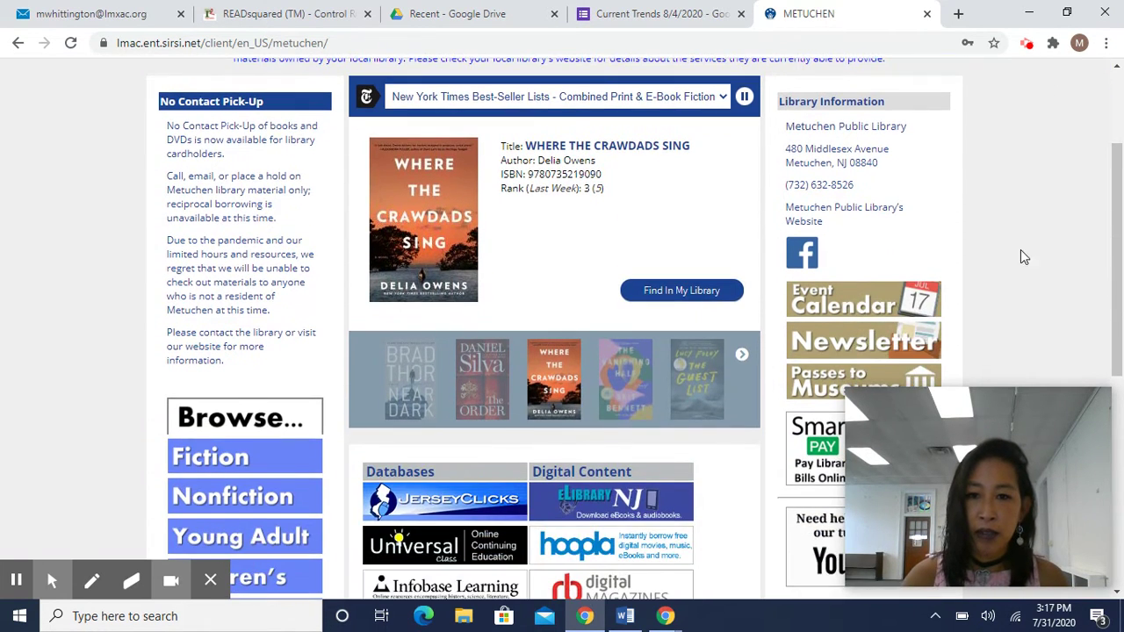
pyautogui.scroll(1, 442, 193)
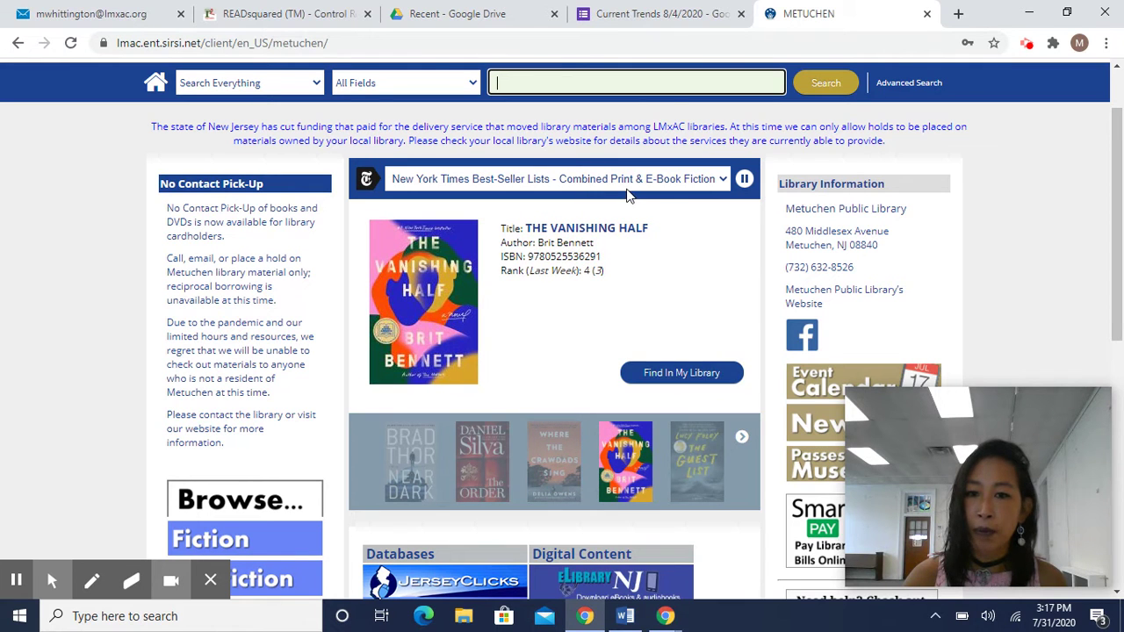
pyautogui.click(723, 185)
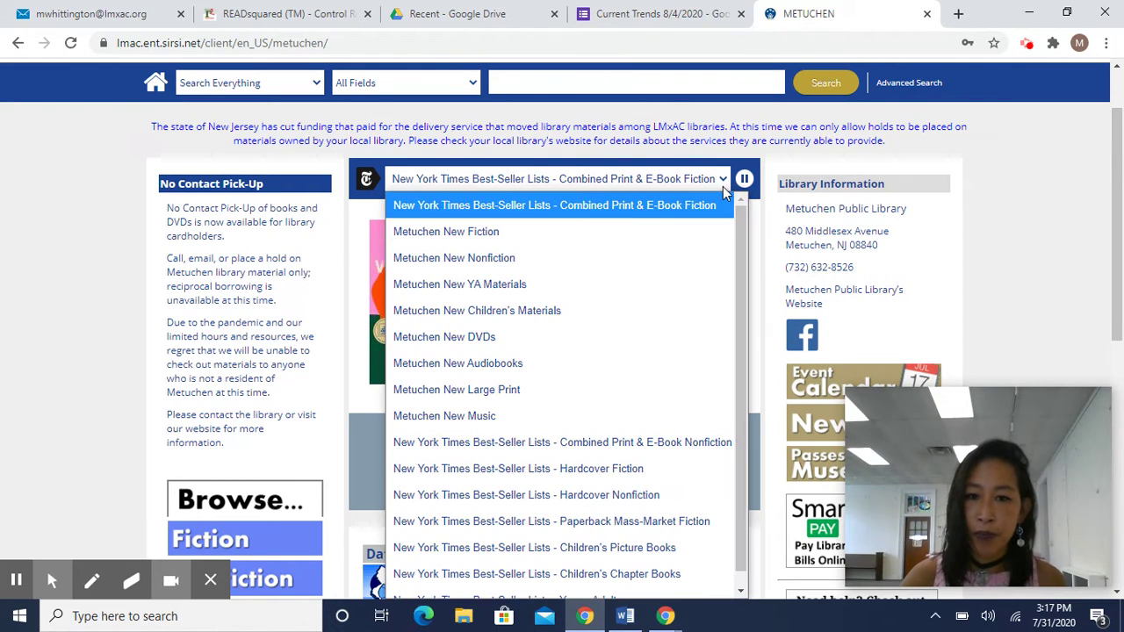
pyautogui.click(591, 242)
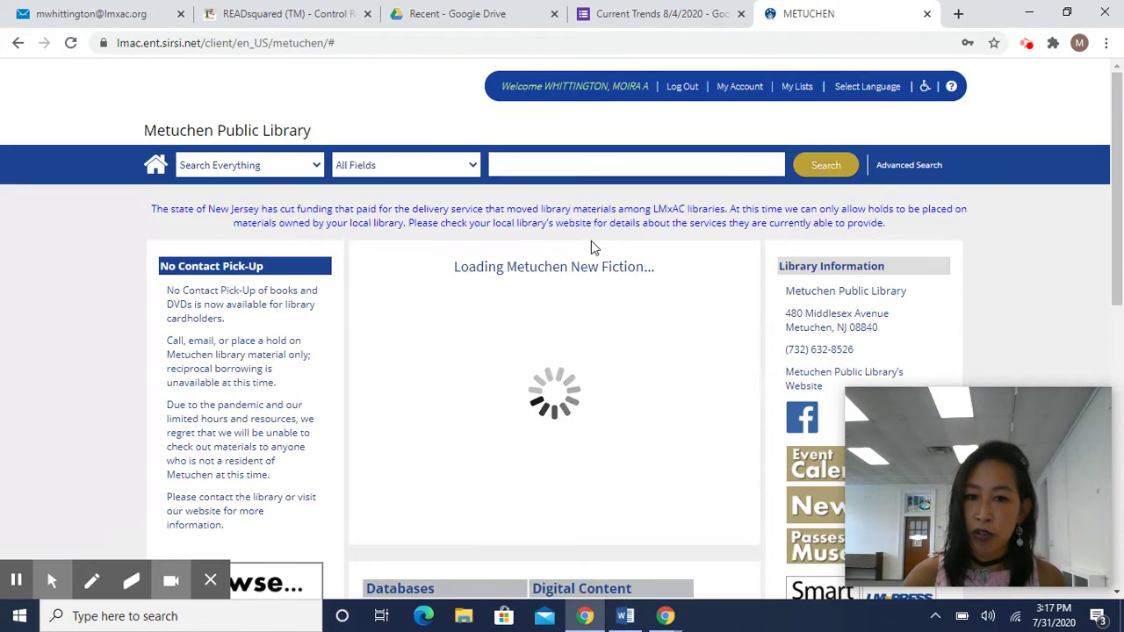
# View Valentine, To wake the giant, Mrs. Lincoln's sisters and 28 summers in the showcase
pyautogui.scroll(-1, 591, 246)
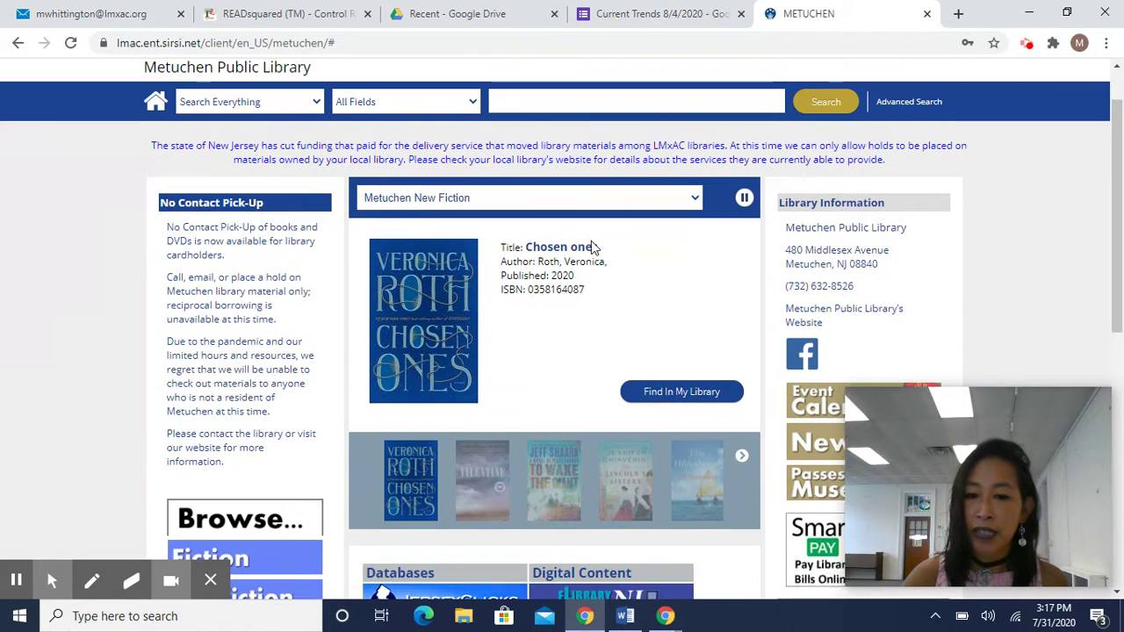
pyautogui.click(472, 483)
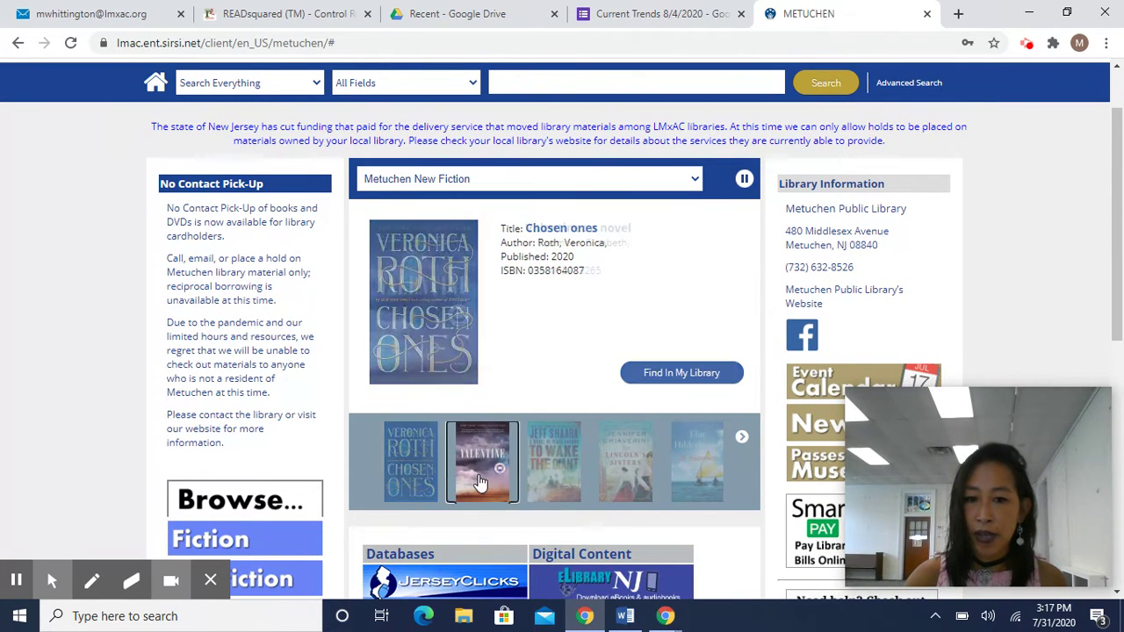
pyautogui.click(552, 481)
pyautogui.click(619, 481)
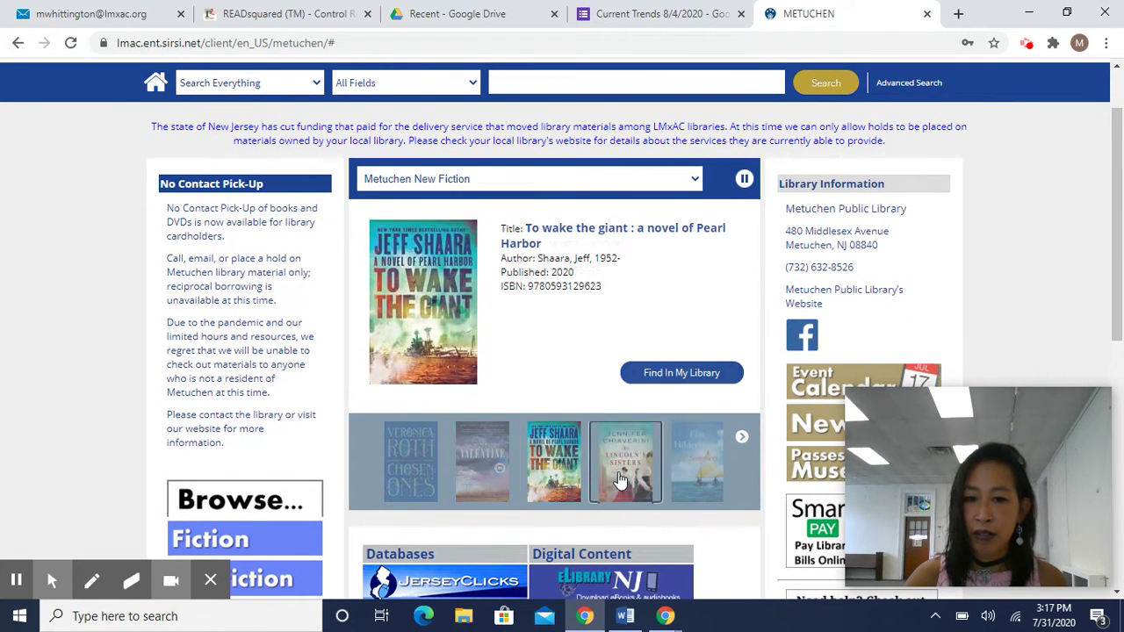
pyautogui.click(718, 478)
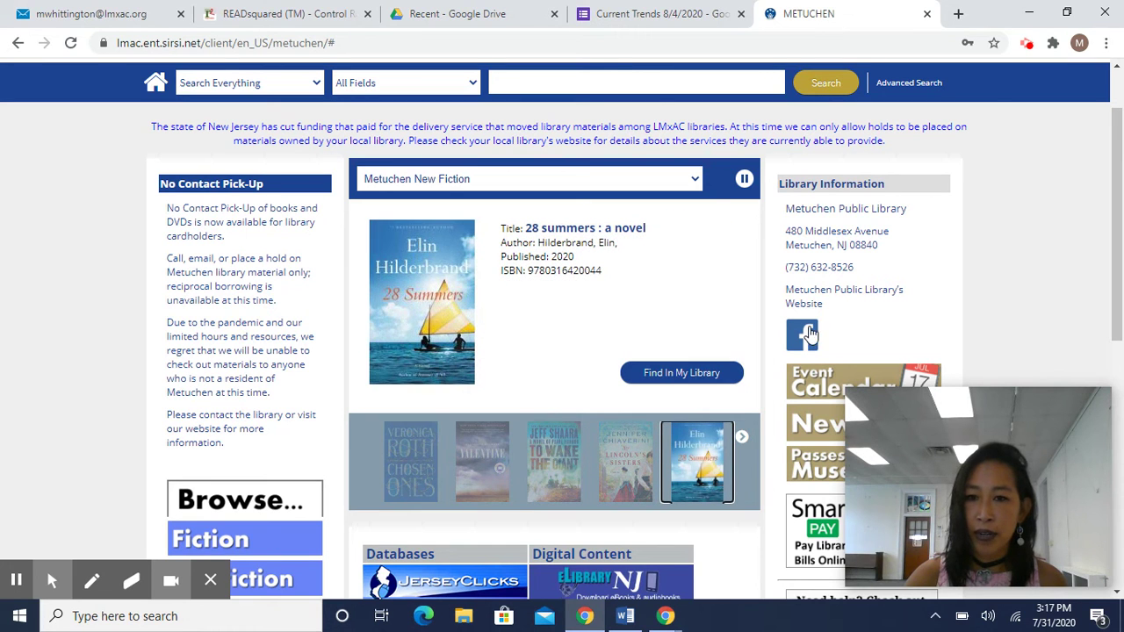
pyautogui.click(695, 182)
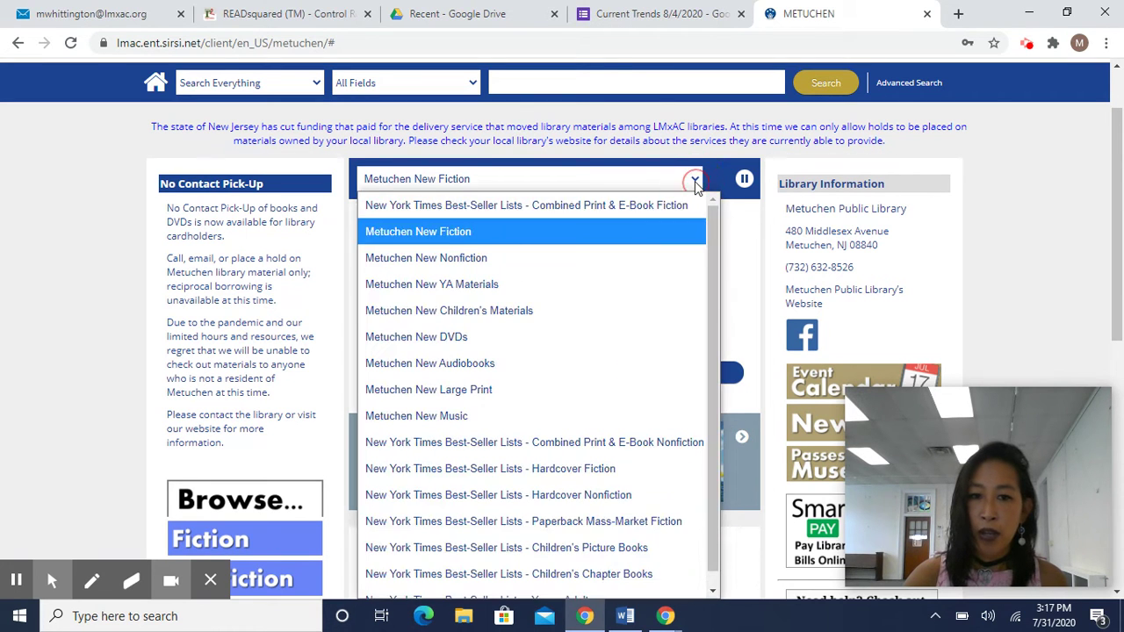
# Show Metuchen New Nonfiction, view four titles like Mitch, please!, then advance to the next set
pyautogui.click(599, 259)
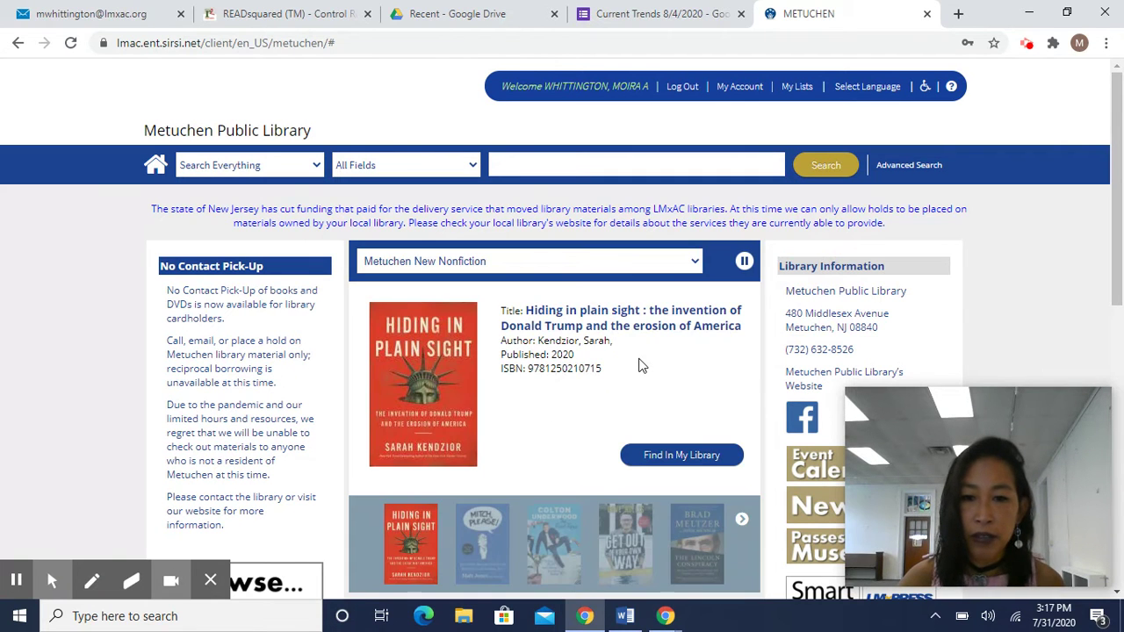
pyautogui.scroll(-2, 580, 386)
pyautogui.click(498, 414)
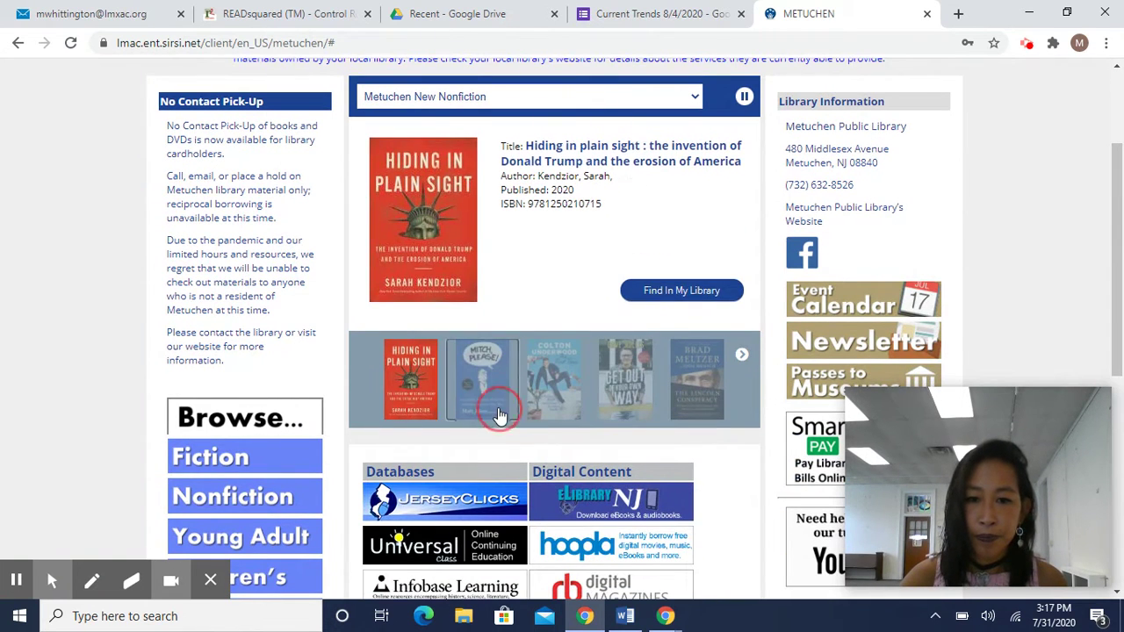
pyautogui.click(554, 413)
pyautogui.click(625, 408)
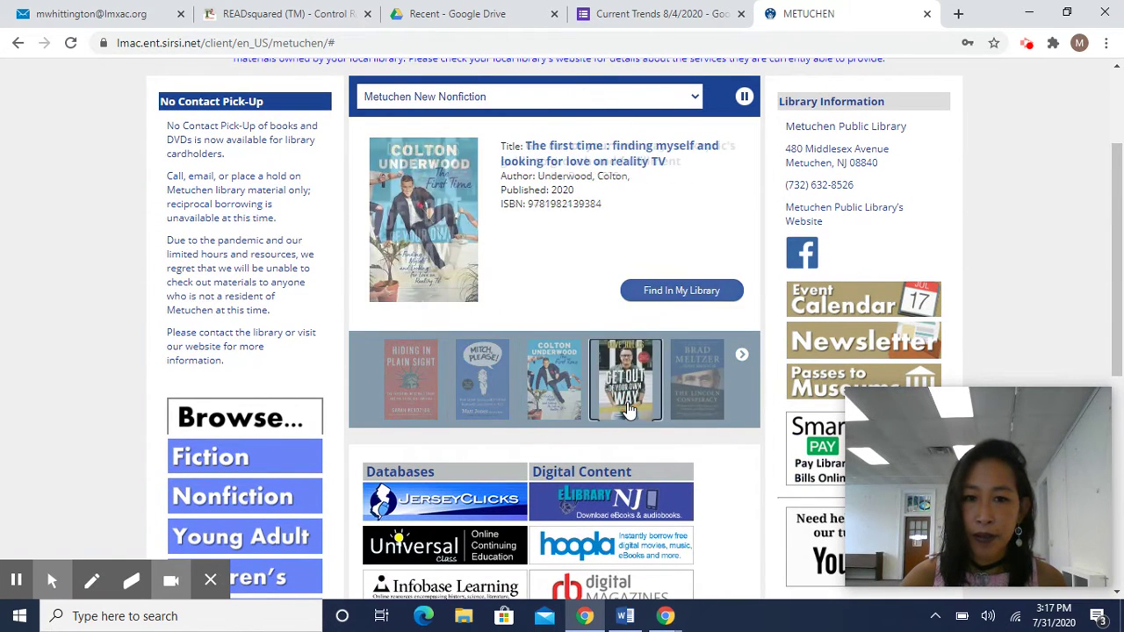
pyautogui.click(716, 408)
pyautogui.click(743, 357)
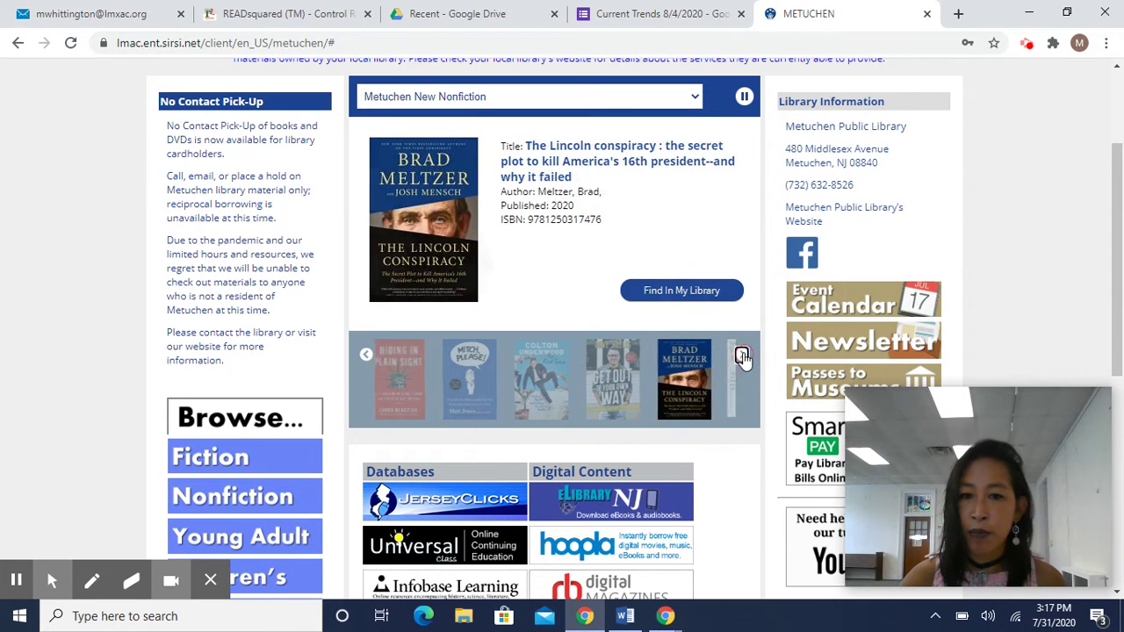
pyautogui.click(695, 98)
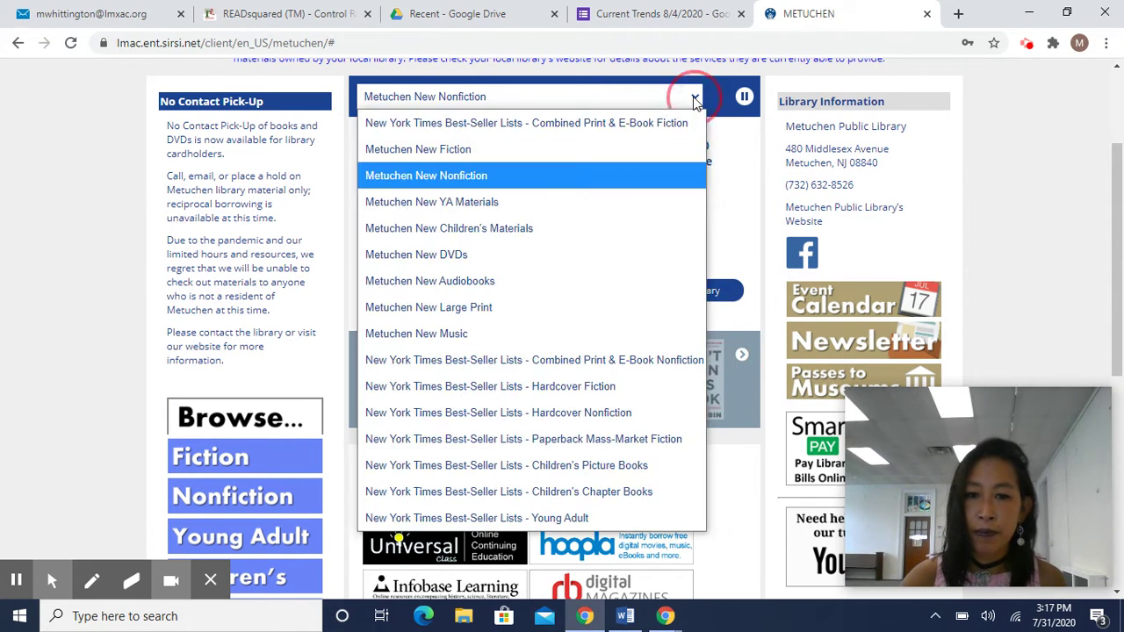
pyautogui.click(555, 202)
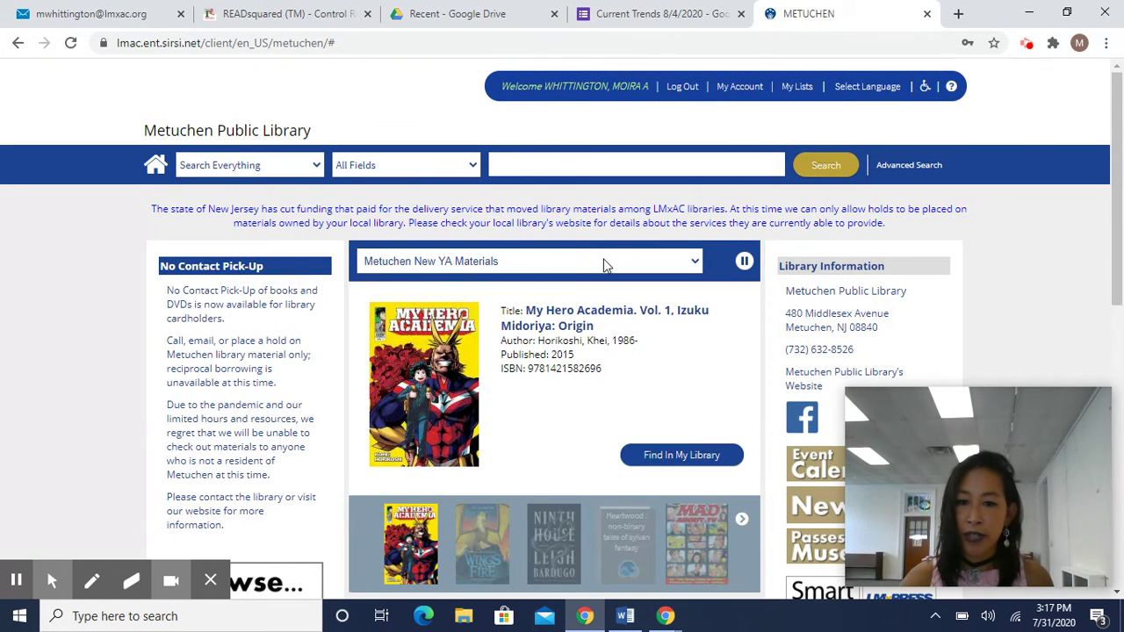
pyautogui.scroll(-2, 604, 265)
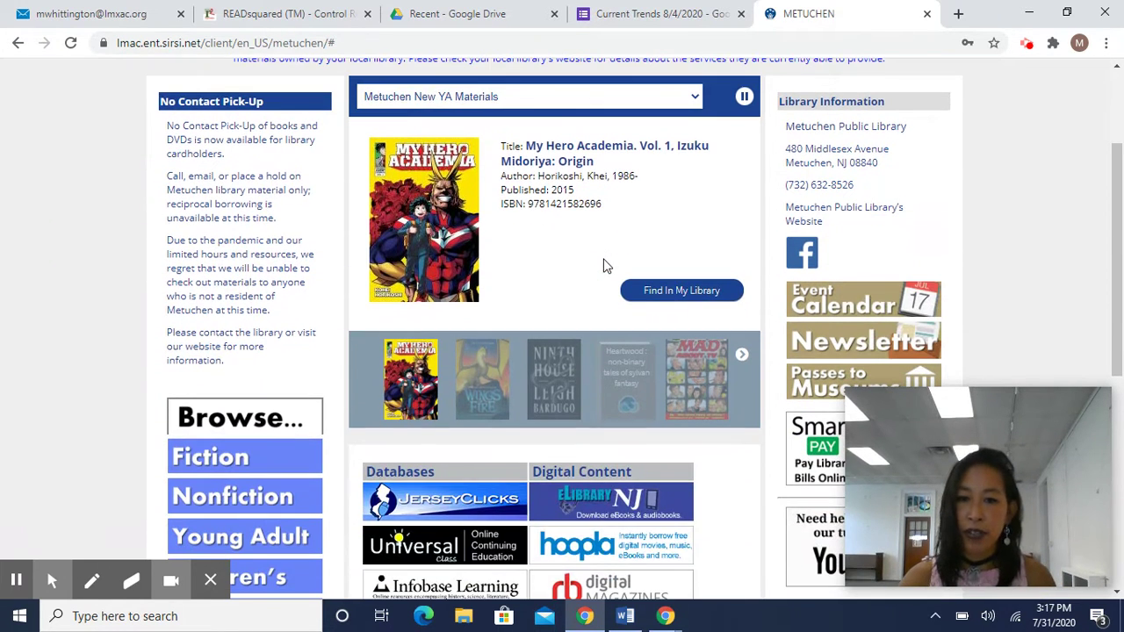
pyautogui.click(744, 360)
pyautogui.click(744, 360)
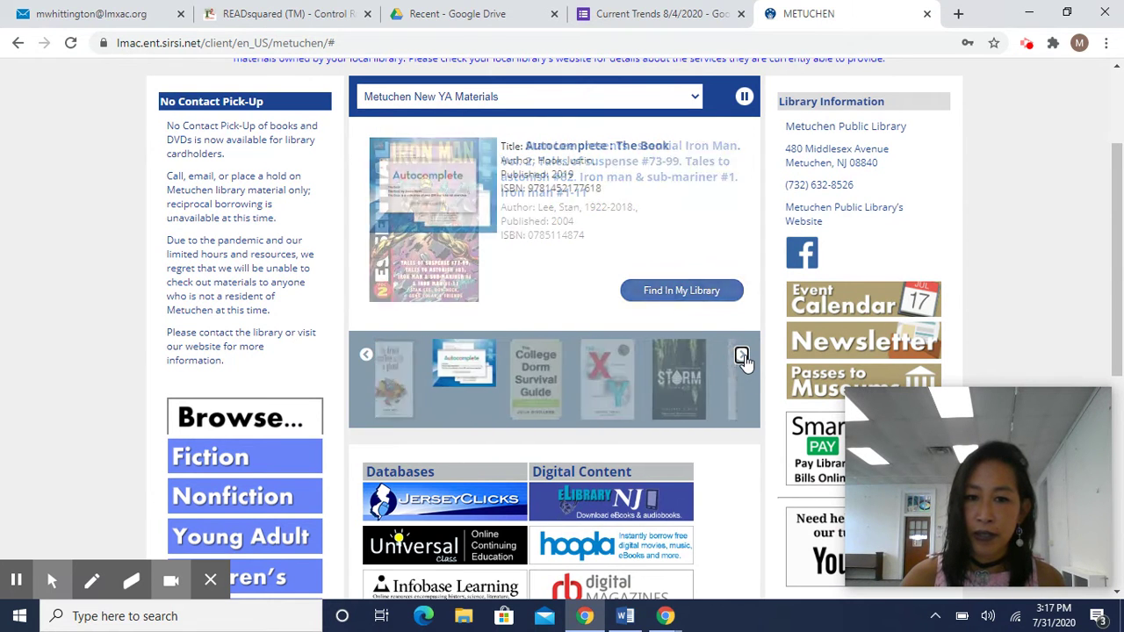
pyautogui.click(742, 356)
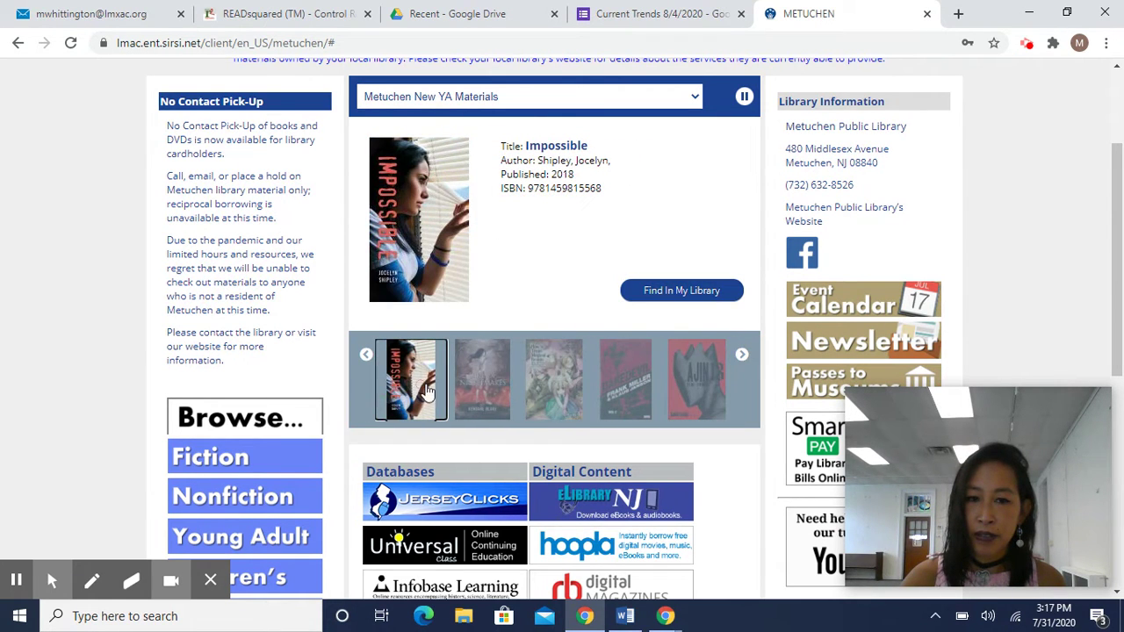
pyautogui.click(479, 391)
pyautogui.click(544, 393)
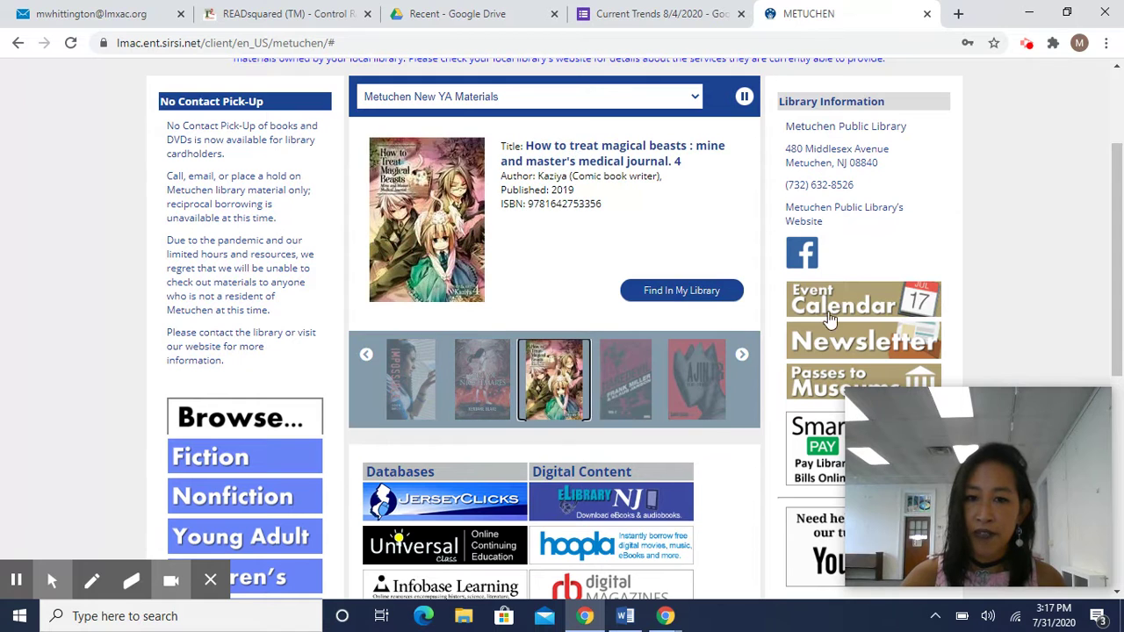
pyautogui.click(695, 96)
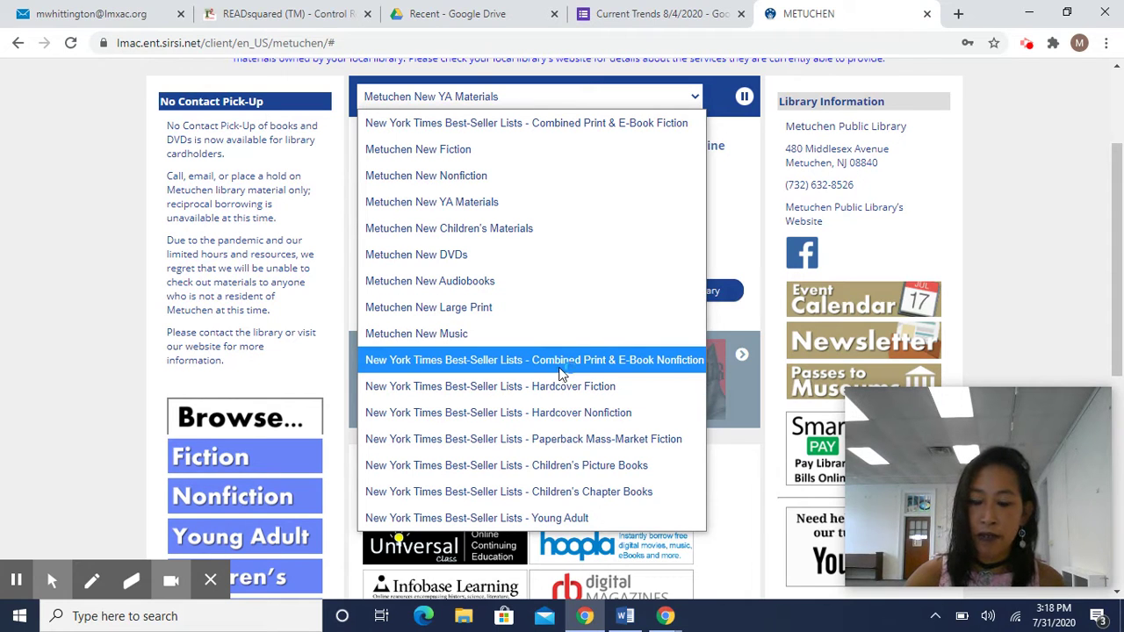
# Close the collection list and browse all DVDs, giving 300 results led by Spies in Disguise
pyautogui.click(700, 102)
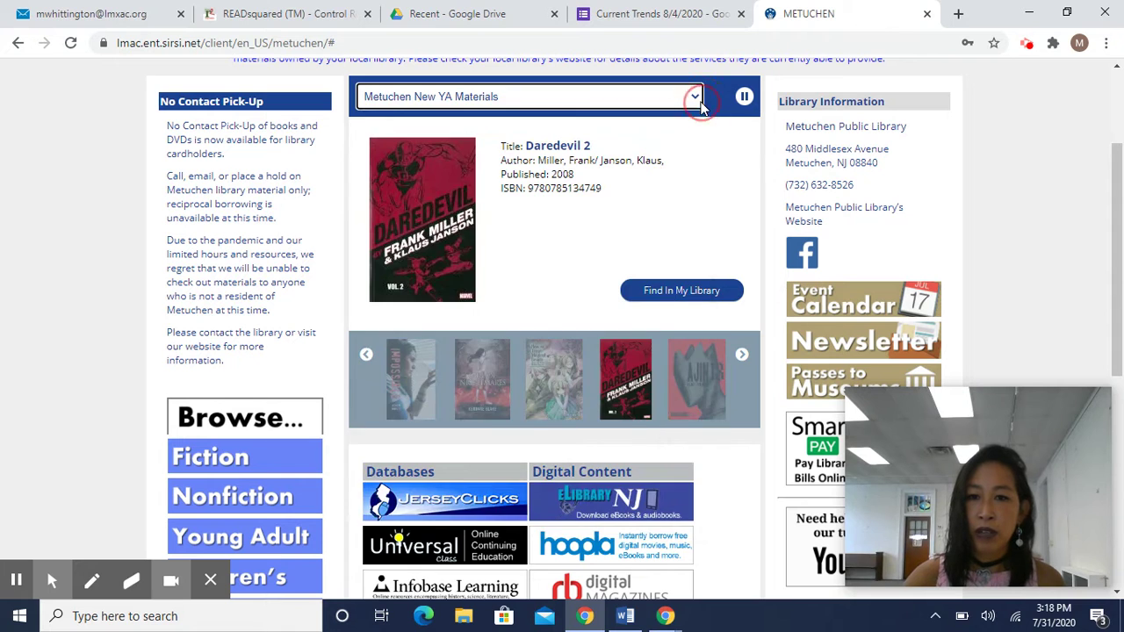
pyautogui.scroll(2, 713, 228)
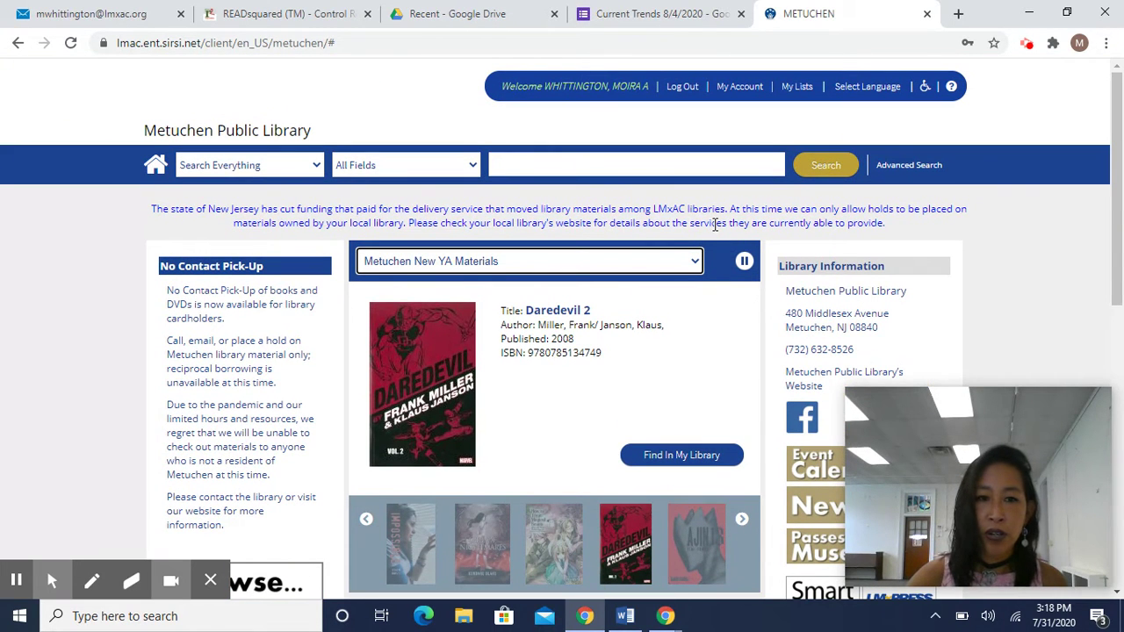
pyautogui.scroll(-2, 169, 299)
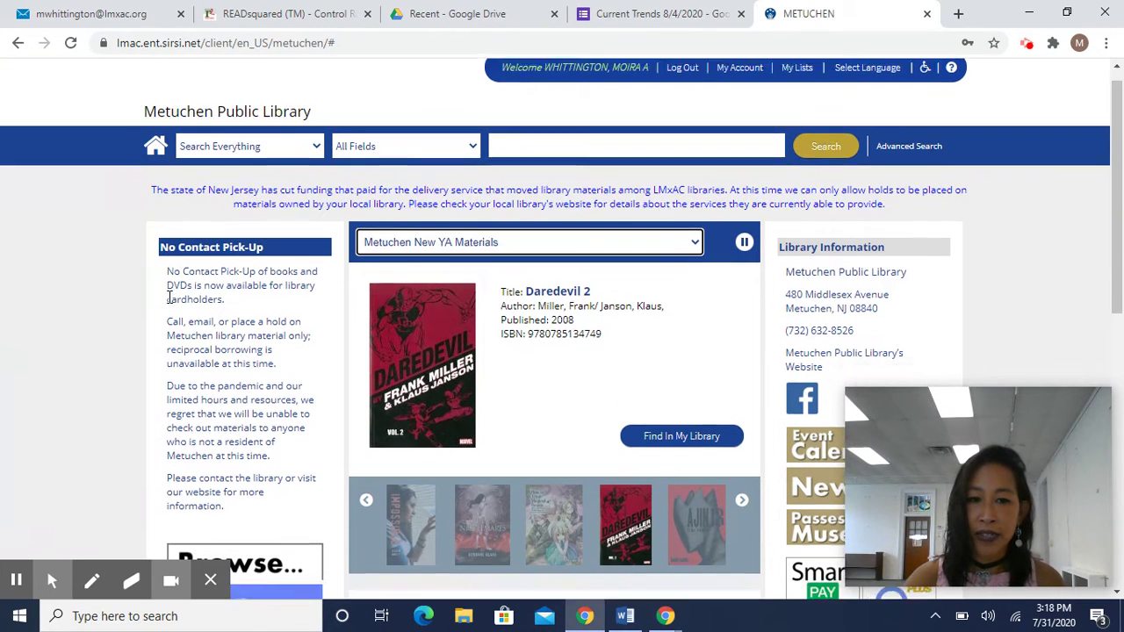
pyautogui.scroll(-3, 169, 299)
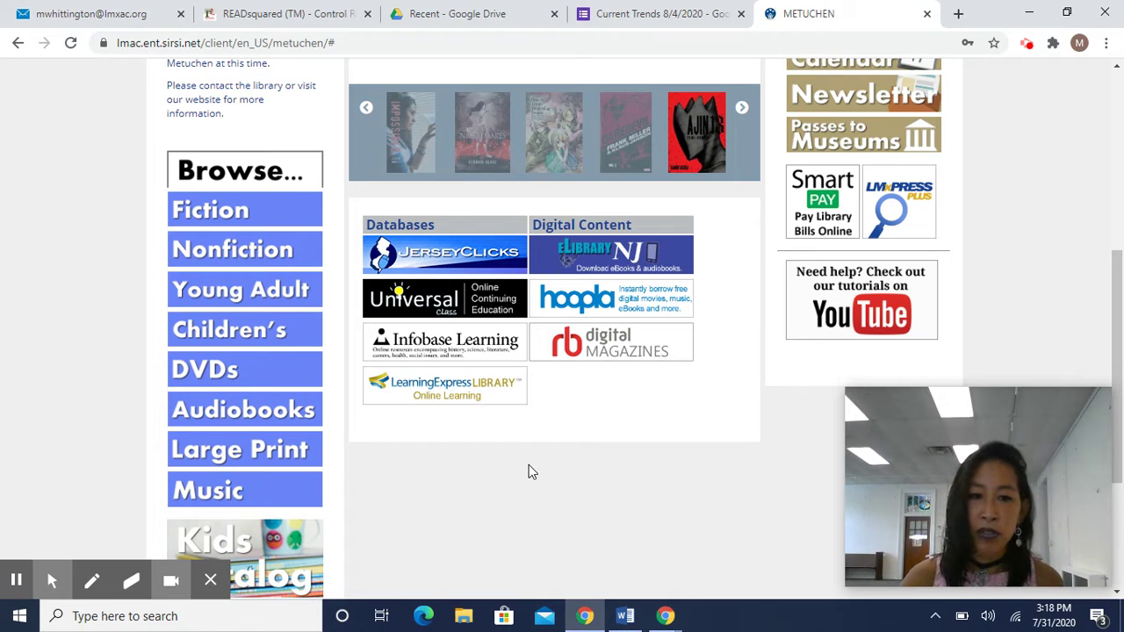
pyautogui.click(201, 368)
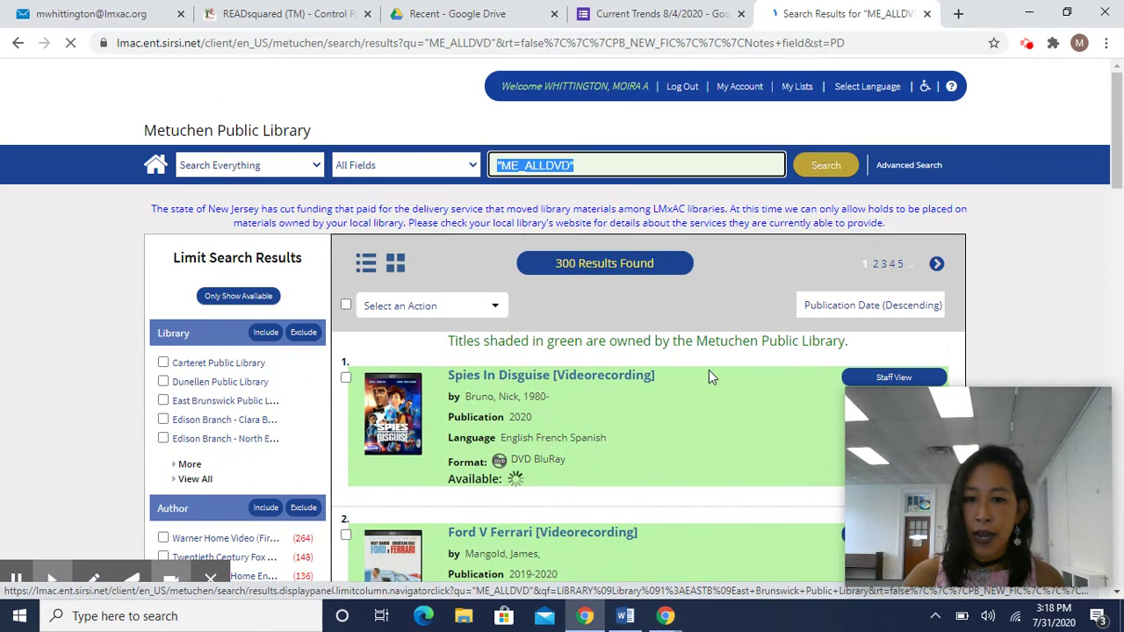
pyautogui.scroll(-1, 714, 436)
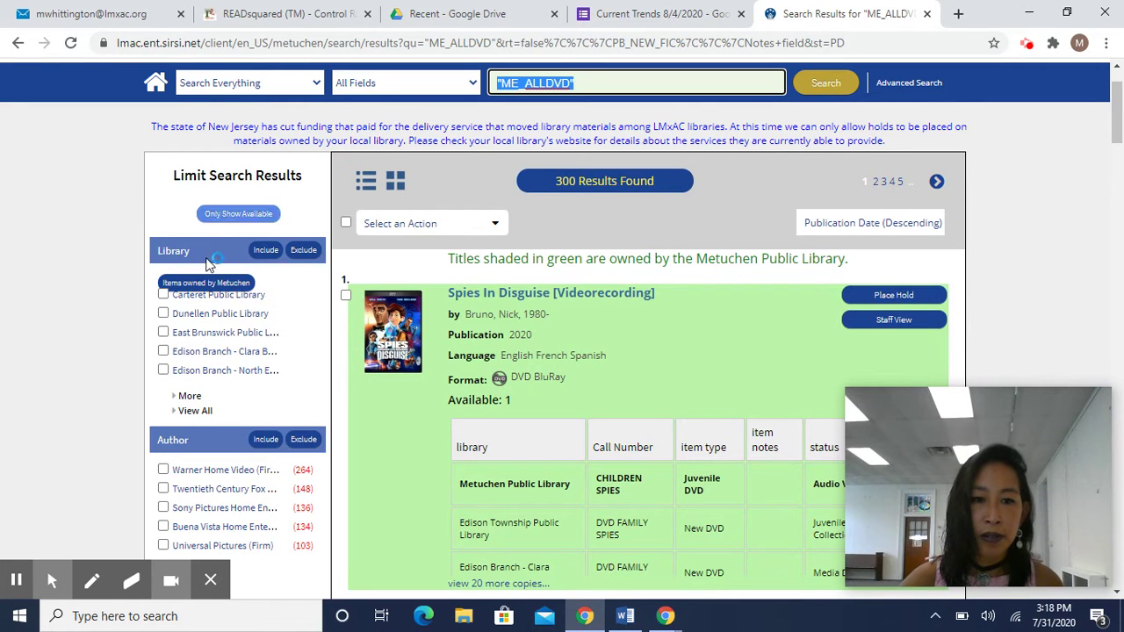
# Apply the 'Items owned by Metuchen' library facet to the DVD results
pyautogui.click(241, 291)
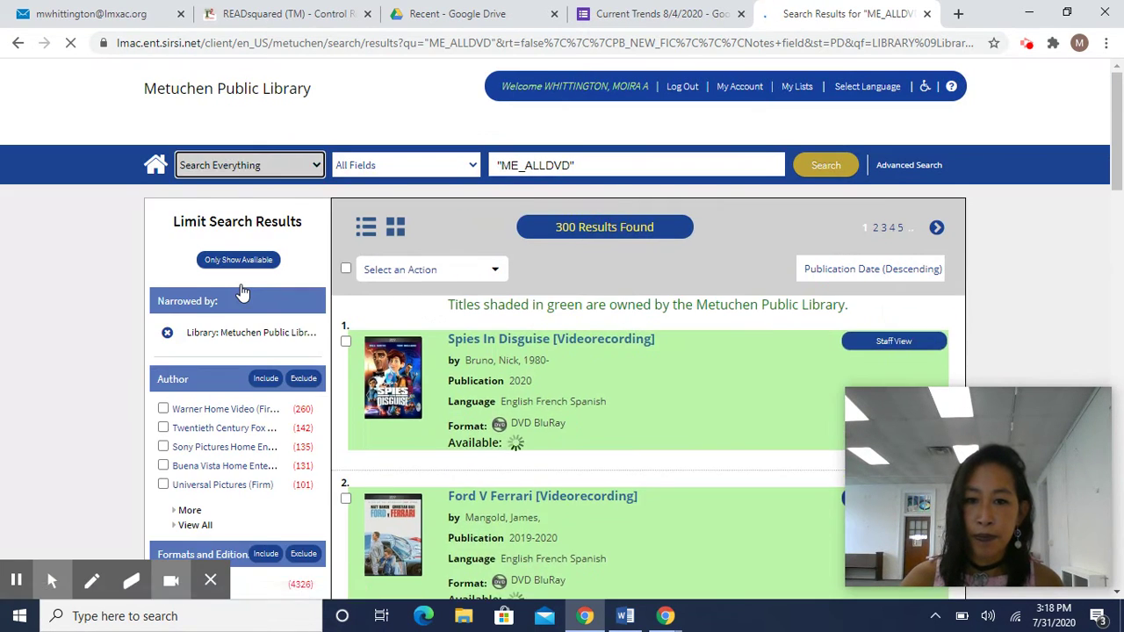
pyautogui.scroll(-2, 278, 295)
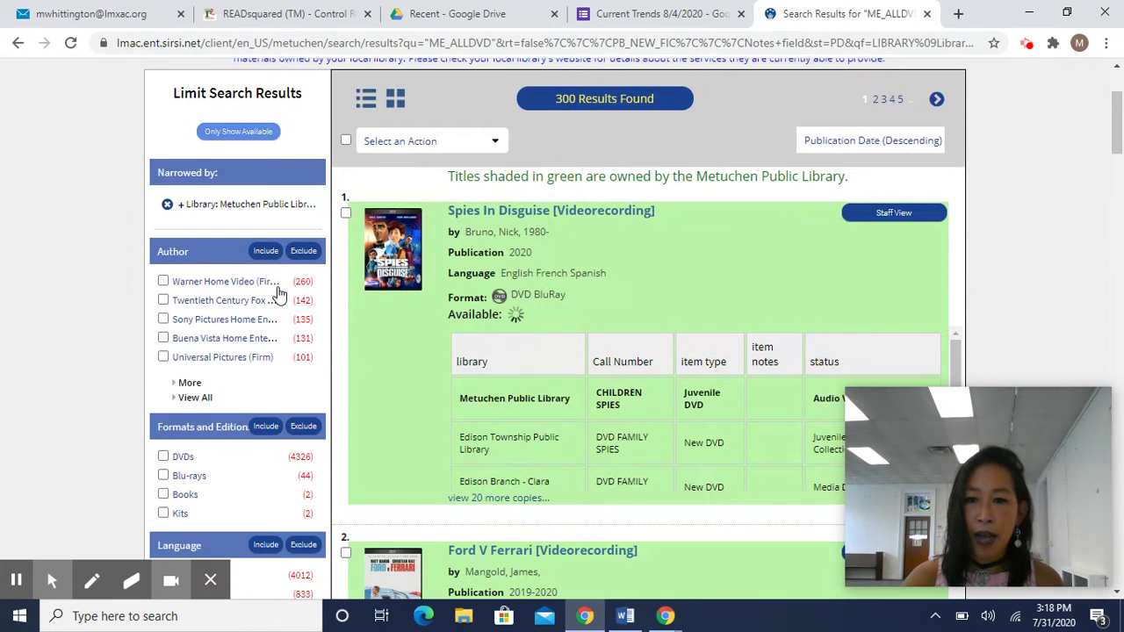
pyautogui.scroll(-2, 276, 290)
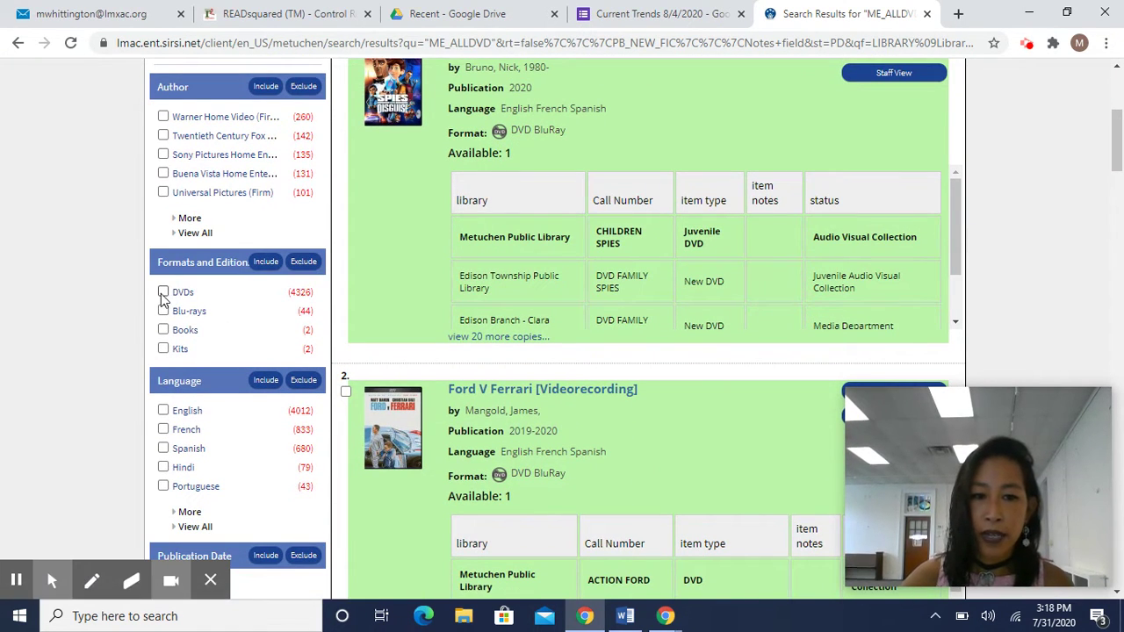
pyautogui.scroll(-1, 255, 341)
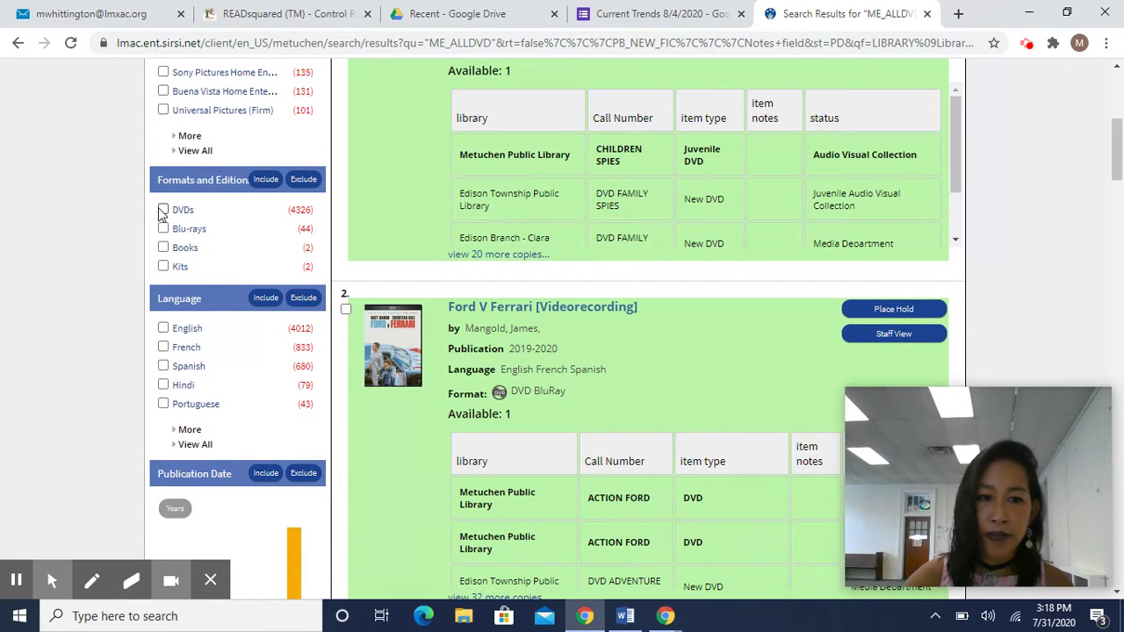
# Include the DVDs format under Formats and Editions
pyautogui.click(266, 180)
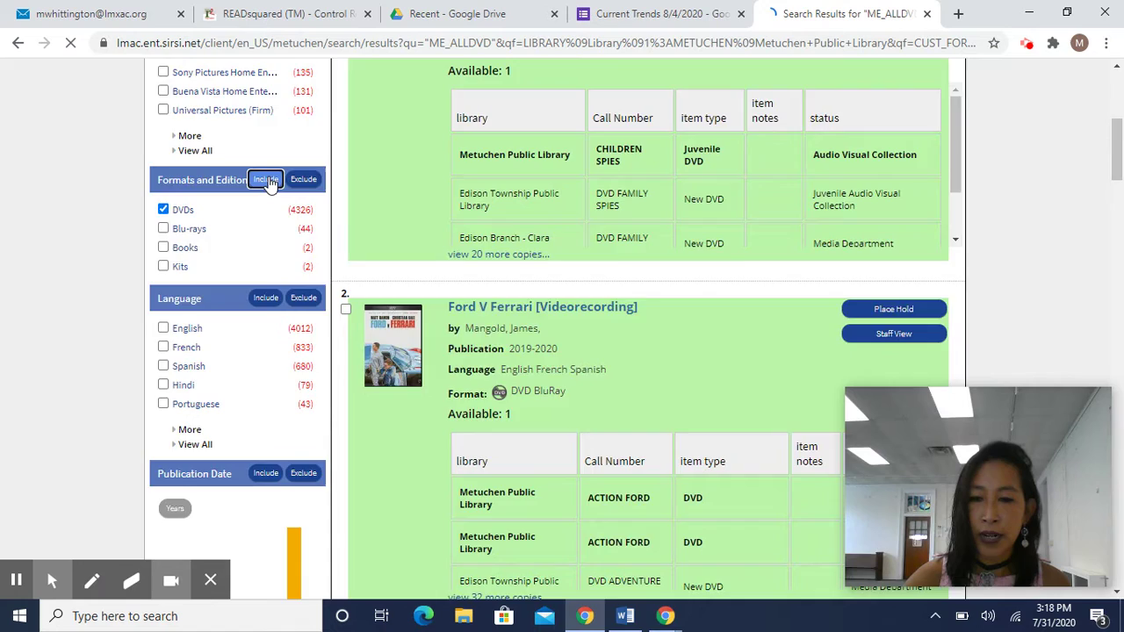
pyautogui.scroll(-5, 321, 267)
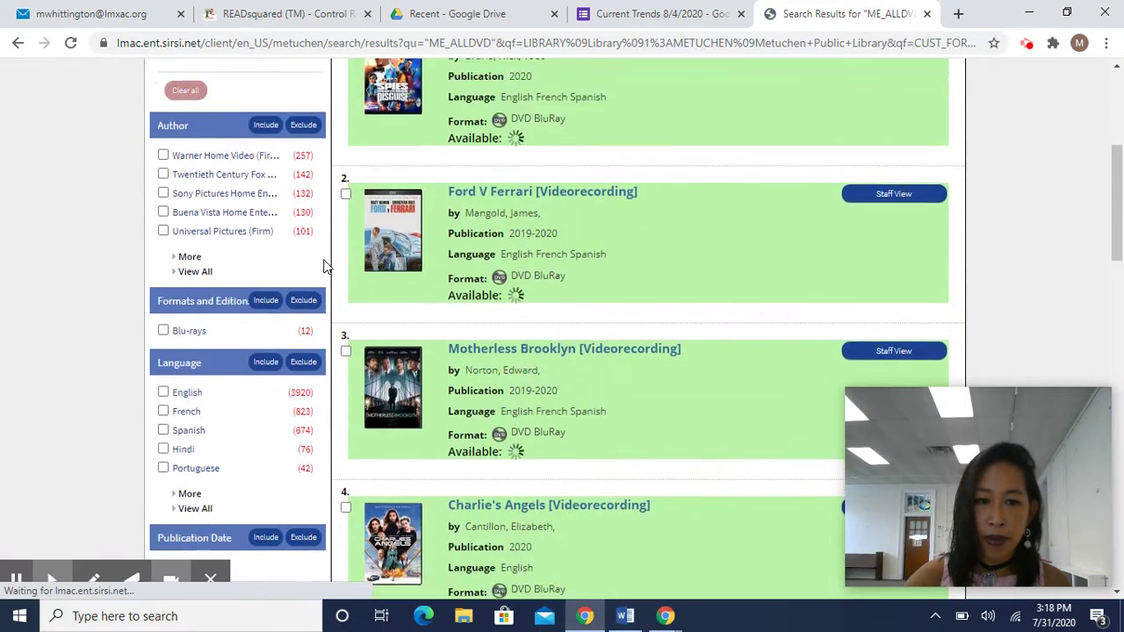
pyautogui.scroll(-2, 320, 268)
pyautogui.scroll(-2, 320, 270)
pyautogui.scroll(2, 316, 268)
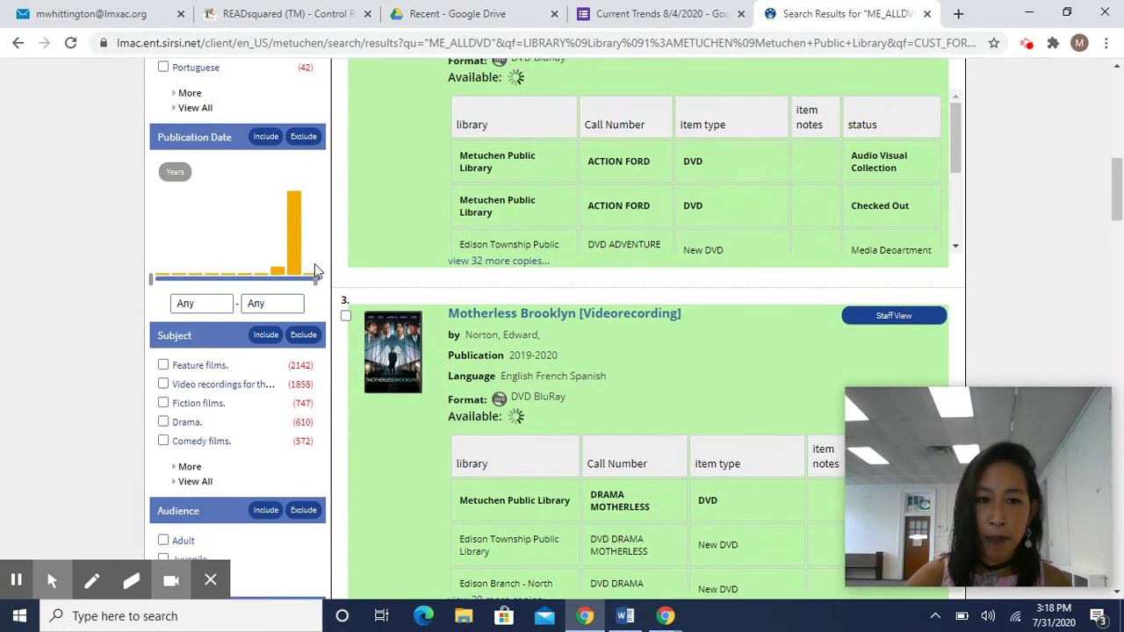
# Limit the publication date to 2019–2020, leaving 268 results
pyautogui.click(222, 303)
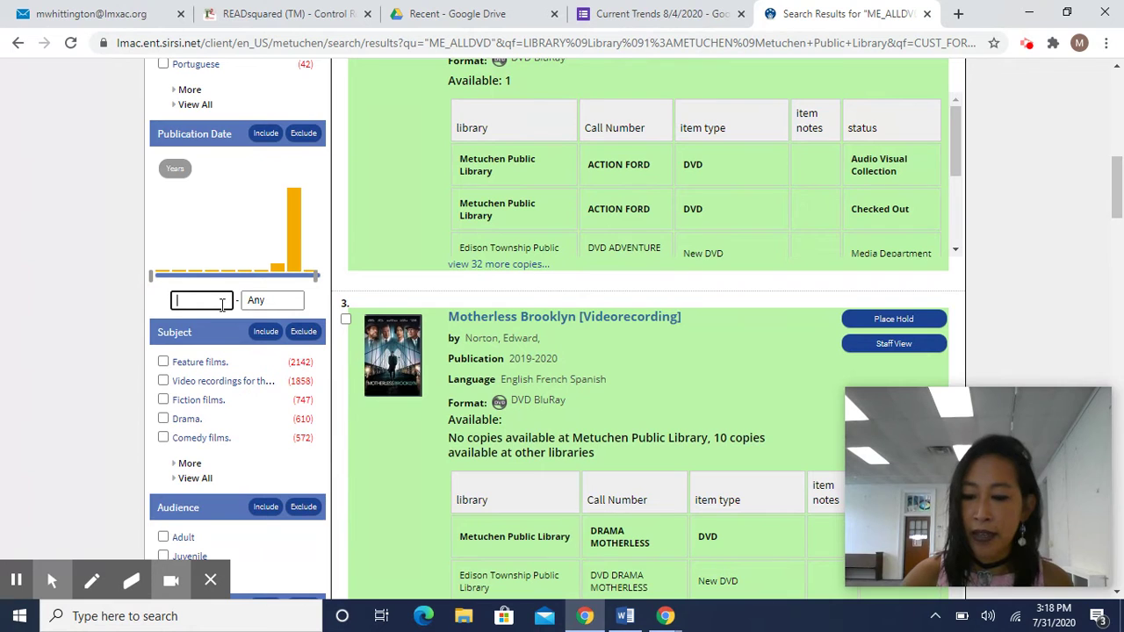
pyautogui.write('2019')
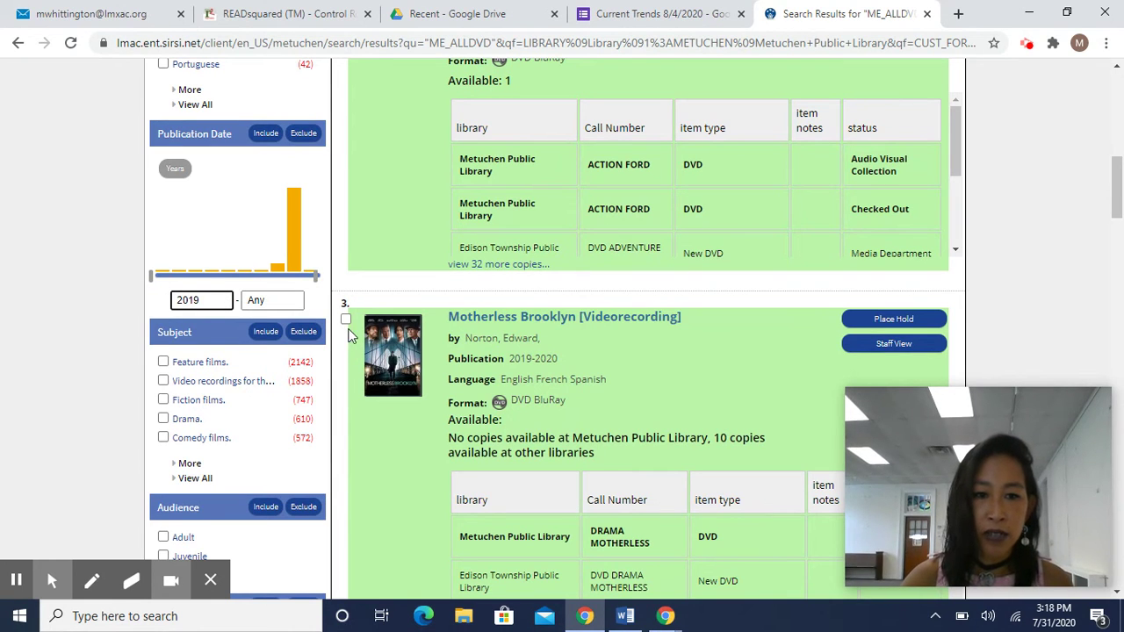
pyautogui.click(290, 299)
pyautogui.write('202')
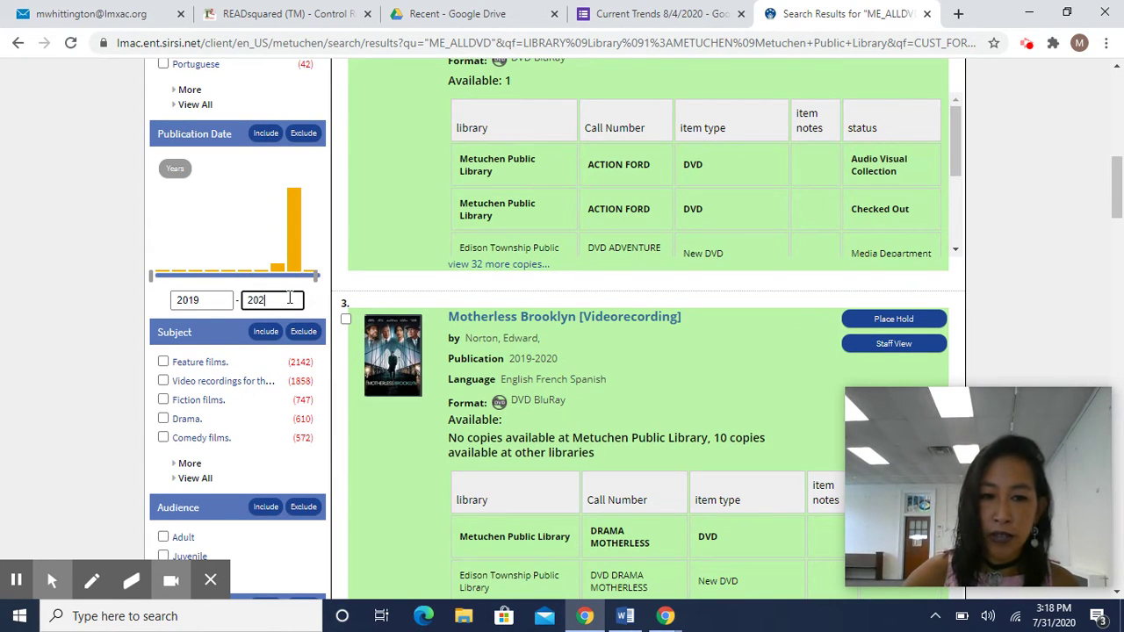
pyautogui.write('0')
pyautogui.click(266, 135)
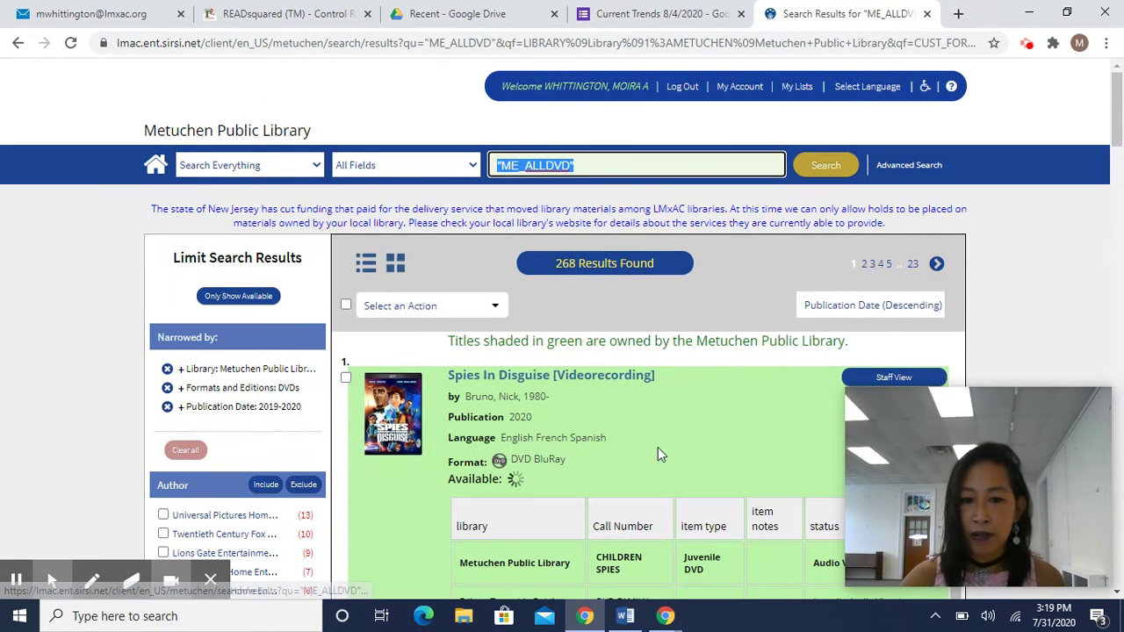
pyautogui.scroll(-1, 681, 452)
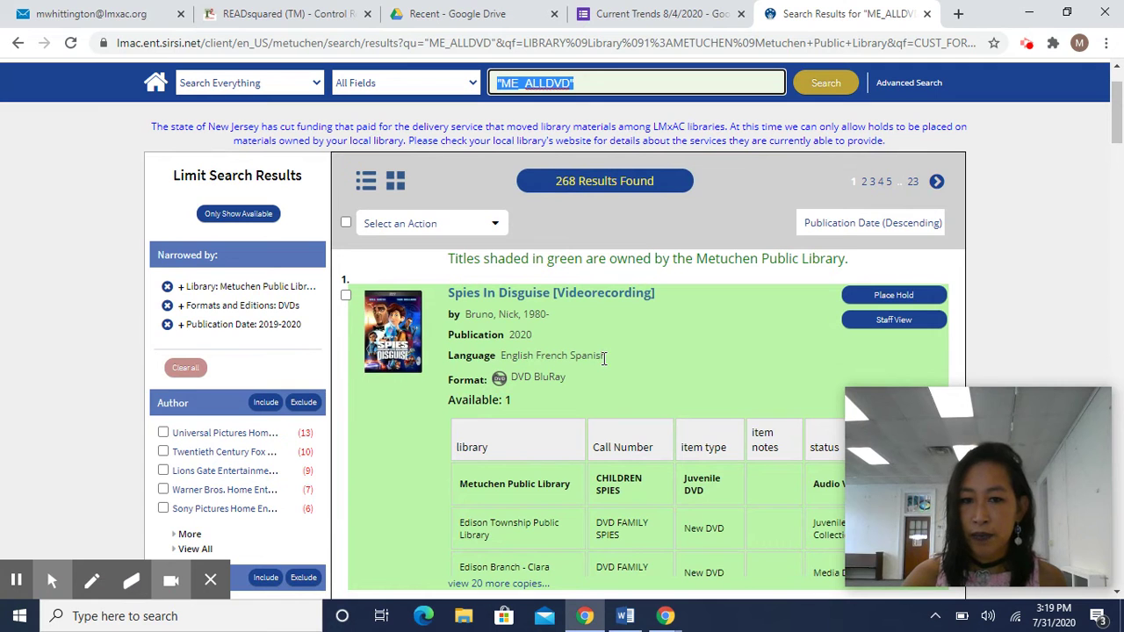
# Scroll down the results sidebar to the Publication Date filter
pyautogui.scroll(-3, 604, 358)
pyautogui.scroll(-2, 603, 362)
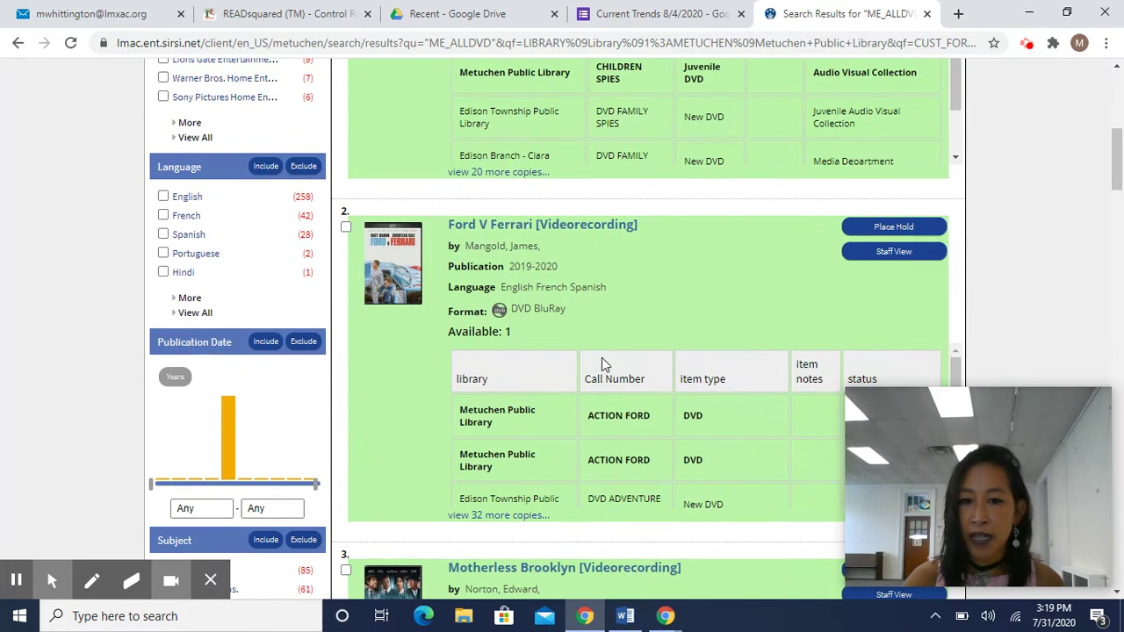
pyautogui.scroll(-2, 601, 364)
pyautogui.scroll(-1, 677, 364)
pyautogui.scroll(-2, 729, 354)
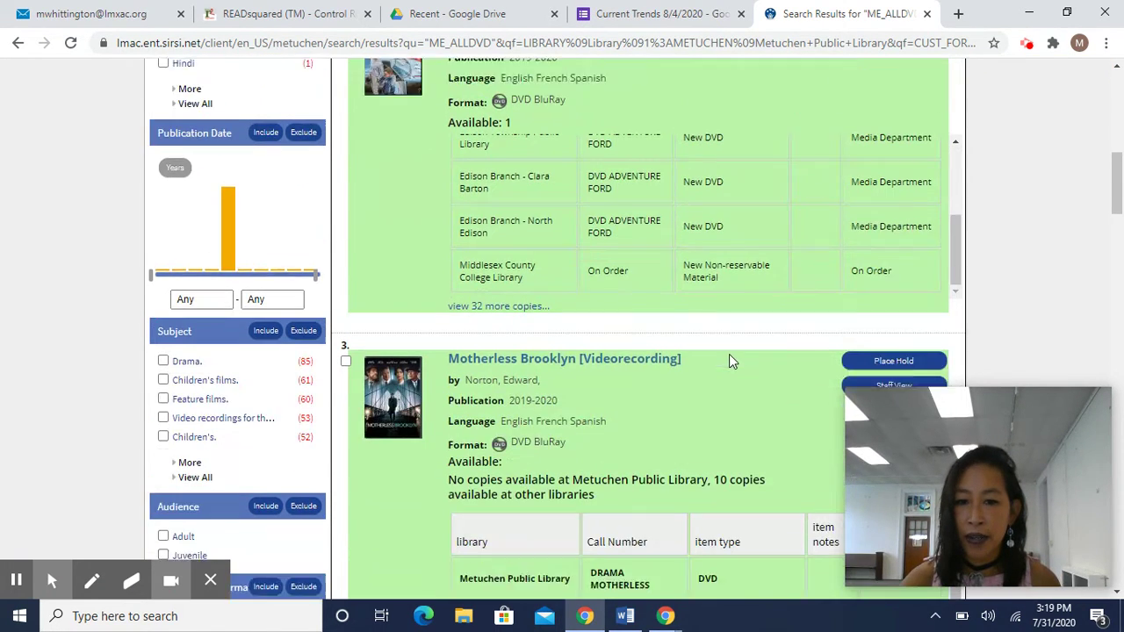
pyautogui.scroll(-2, 696, 429)
pyautogui.scroll(-2, 727, 366)
pyautogui.scroll(-3, 716, 361)
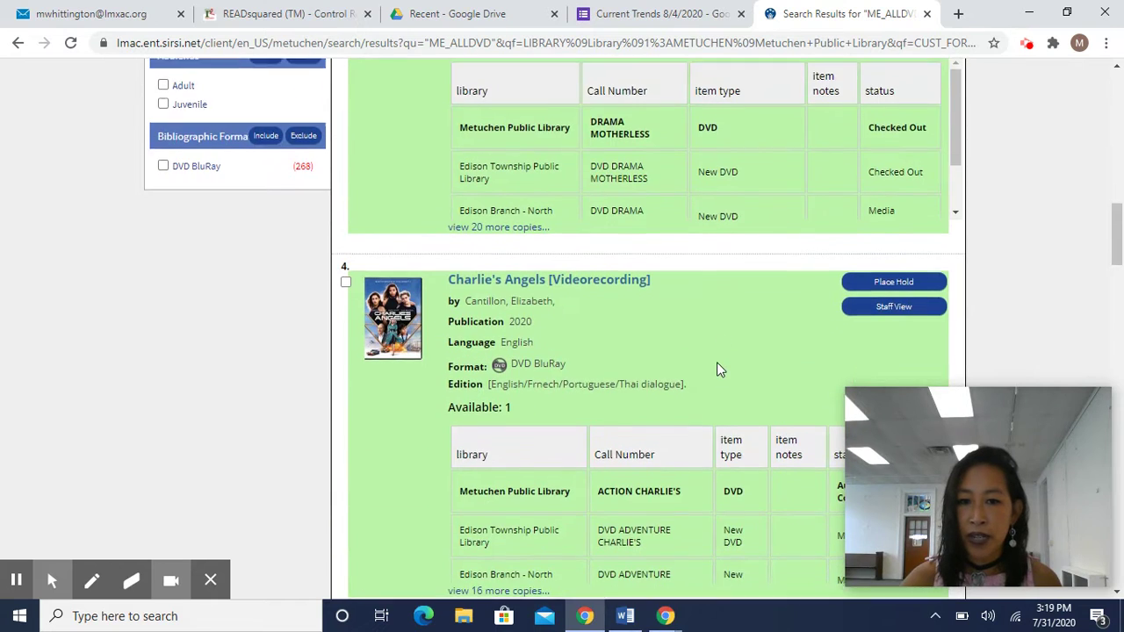
pyautogui.scroll(-1, 717, 369)
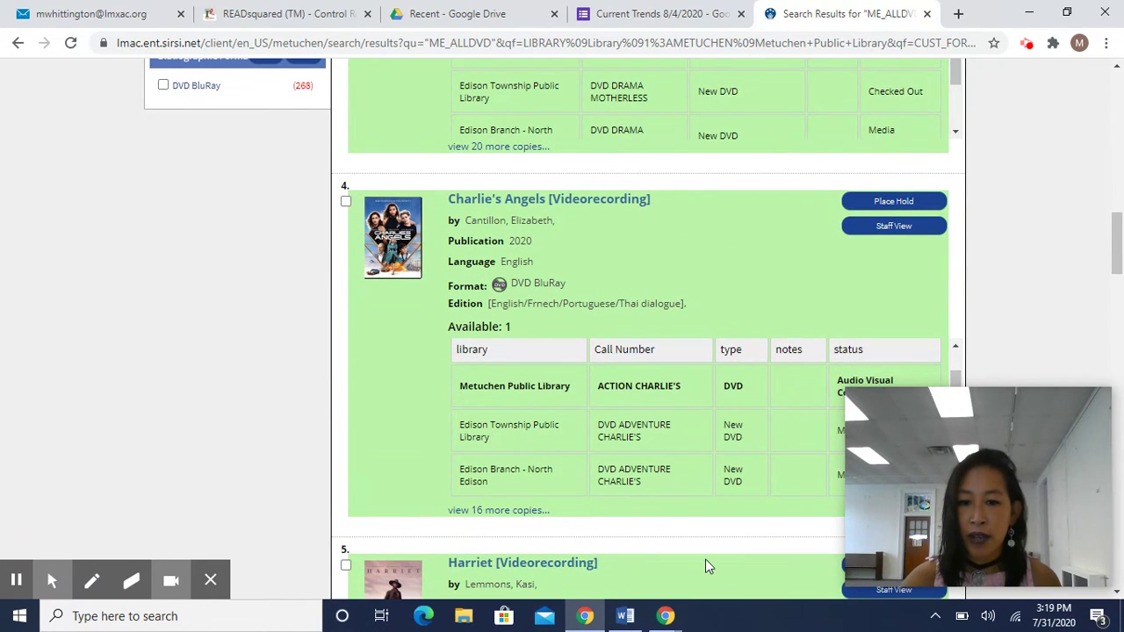
pyautogui.scroll(-3, 705, 562)
pyautogui.scroll(-1, 698, 500)
pyautogui.scroll(-1, 698, 501)
pyautogui.scroll(-3, 270, 430)
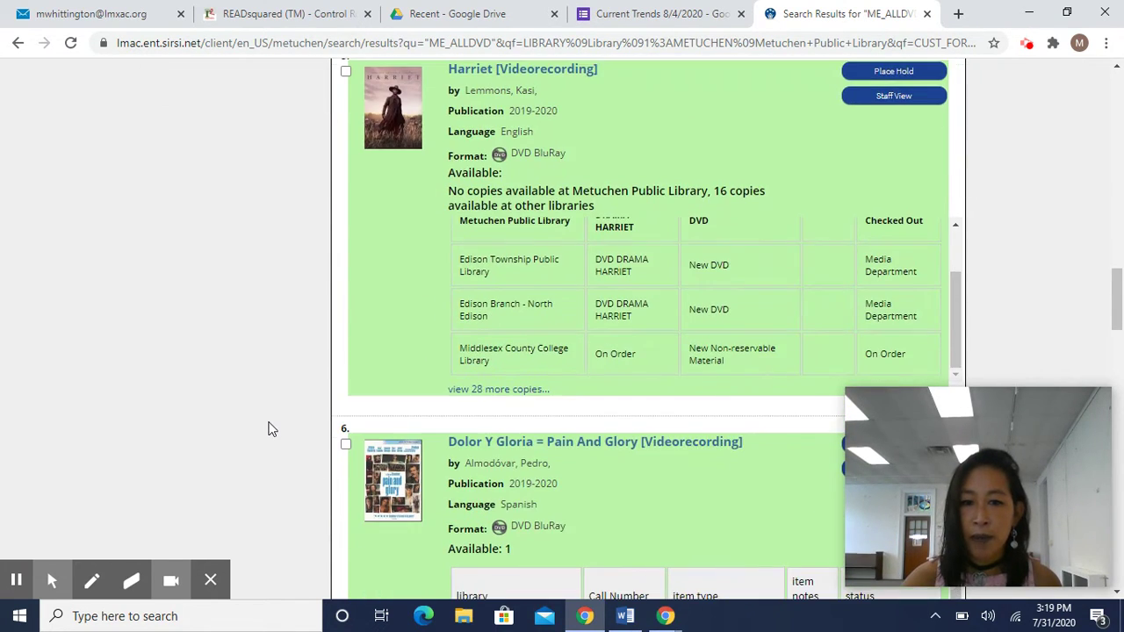
pyautogui.scroll(5, 270, 431)
pyautogui.scroll(2, 270, 430)
pyautogui.scroll(5, 270, 430)
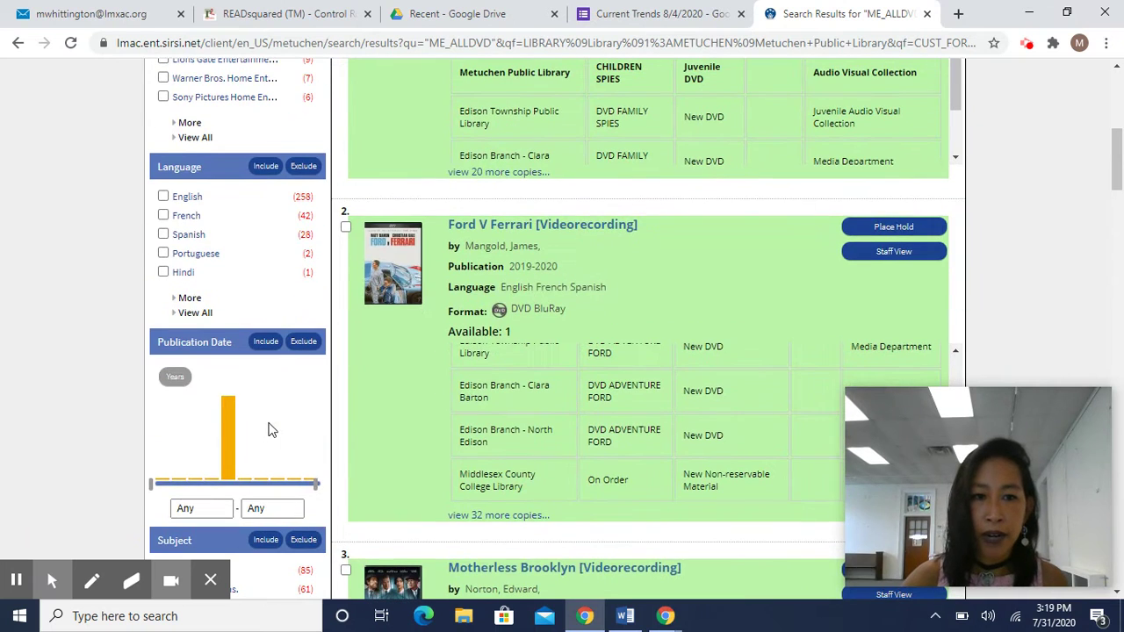
# Set the publication date range to 2020–2020, cutting the DVDs to 11 results
pyautogui.click(227, 508)
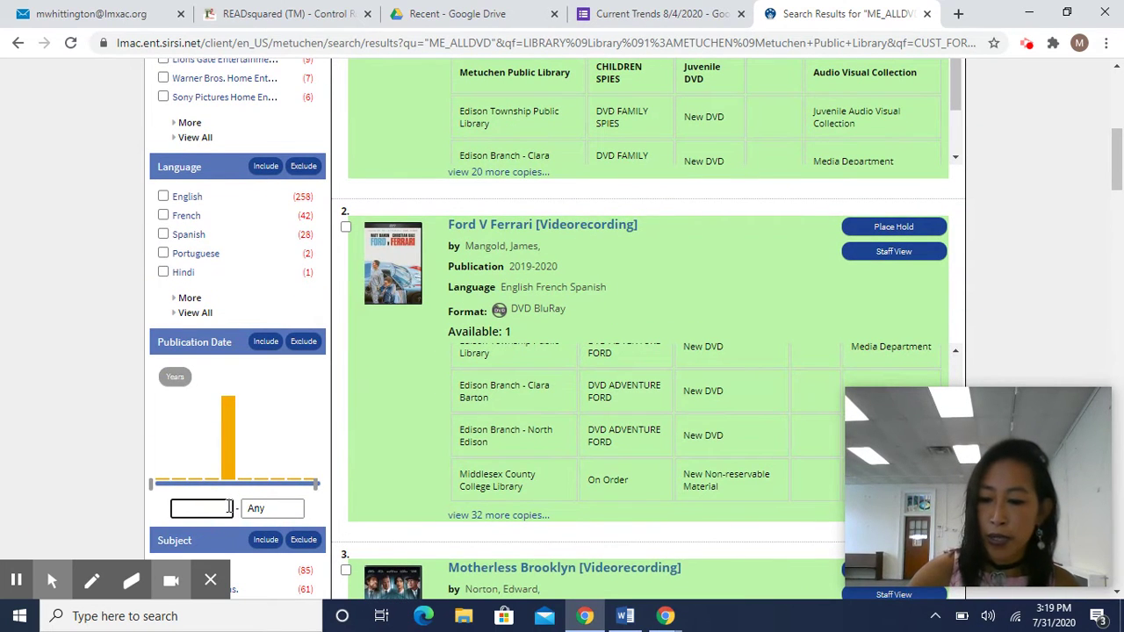
pyautogui.write('200')
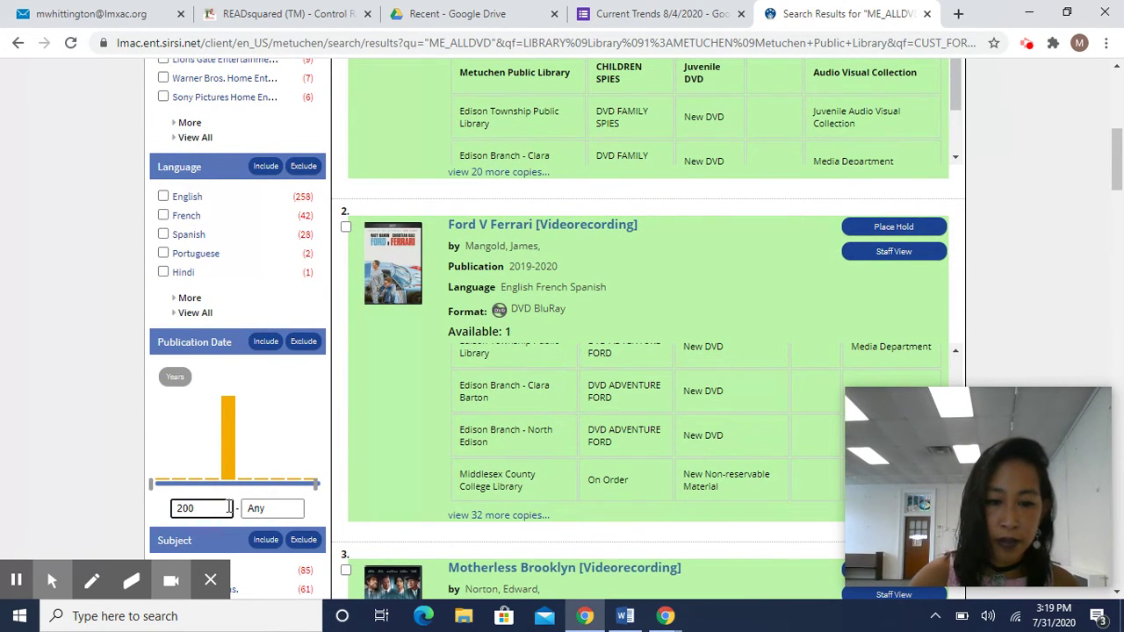
pyautogui.press('BackSpace')
pyautogui.write('20')
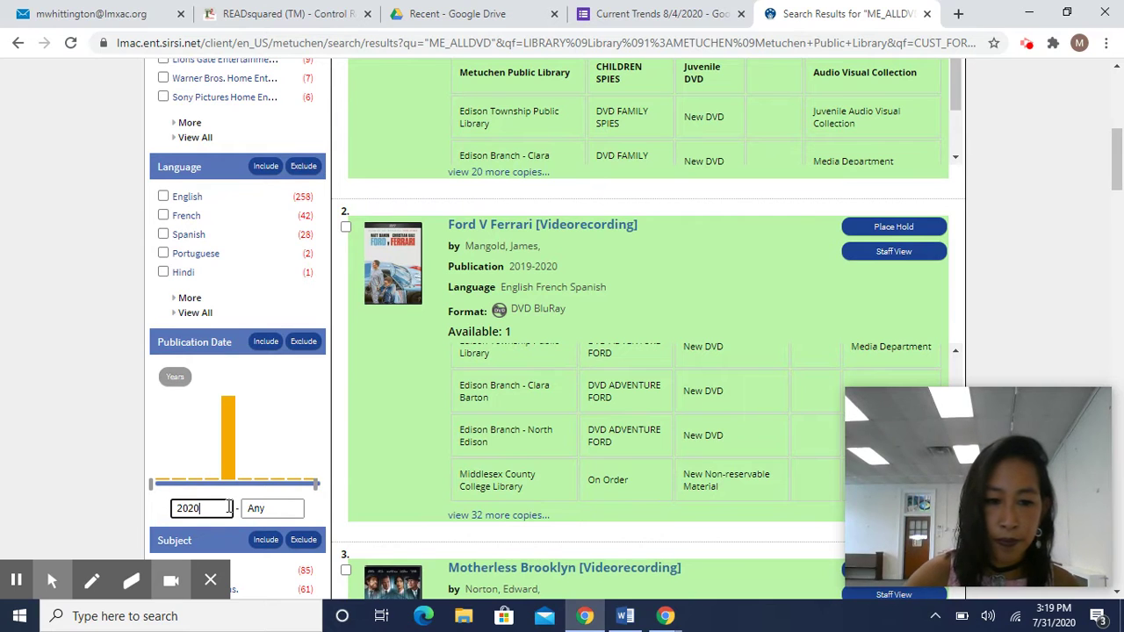
pyautogui.click(295, 512)
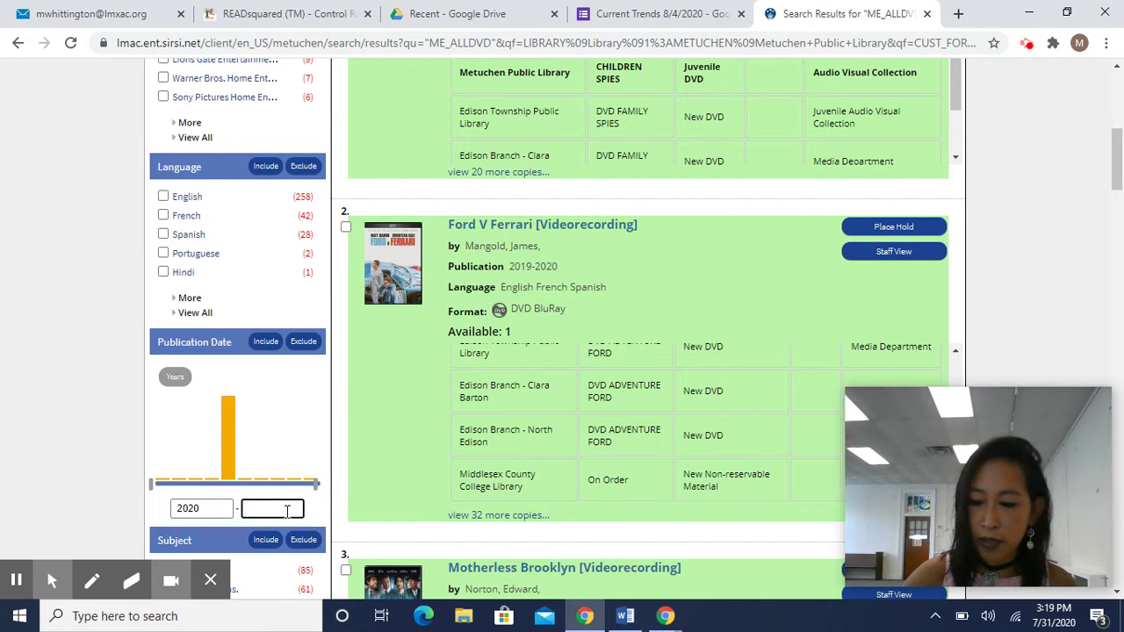
pyautogui.click(266, 343)
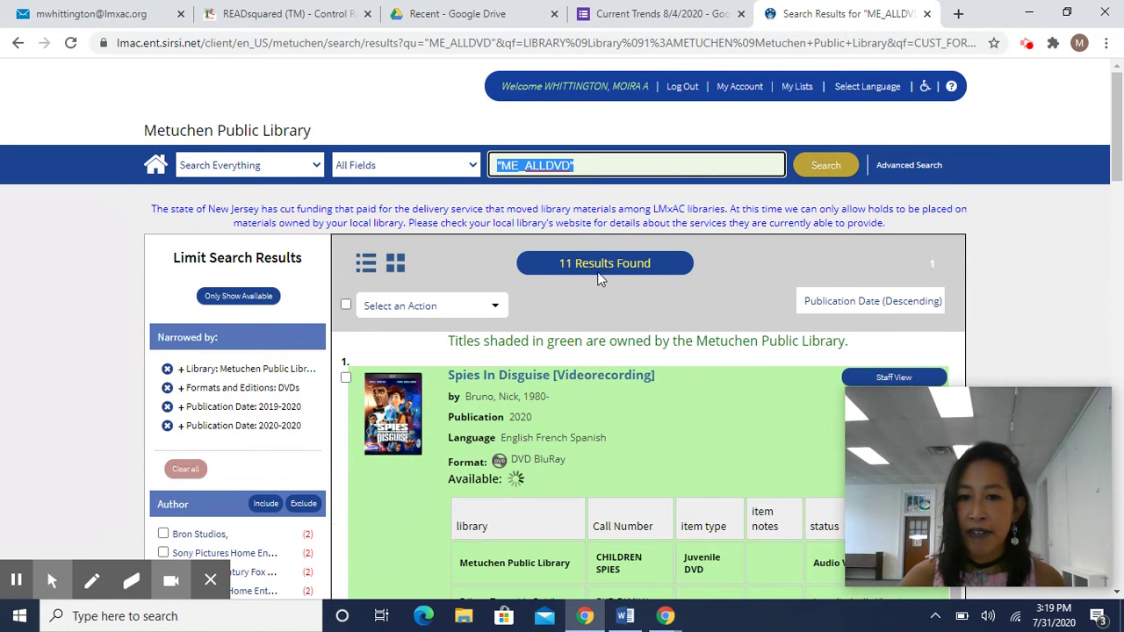
pyautogui.scroll(-1, 684, 306)
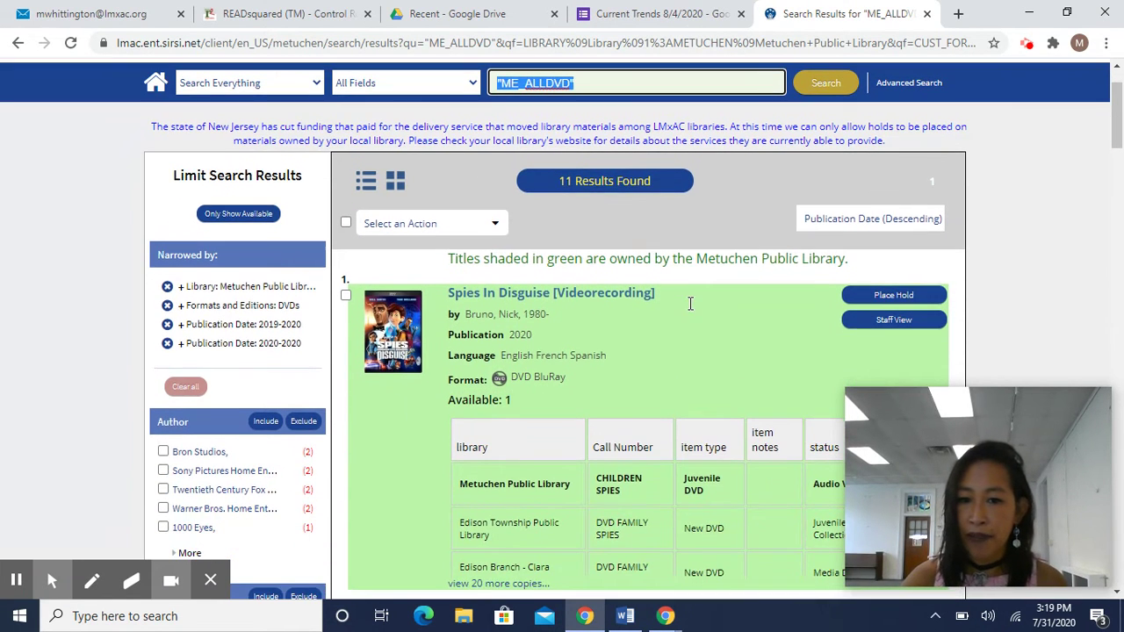
pyautogui.scroll(-2, 689, 309)
pyautogui.scroll(-2, 689, 309)
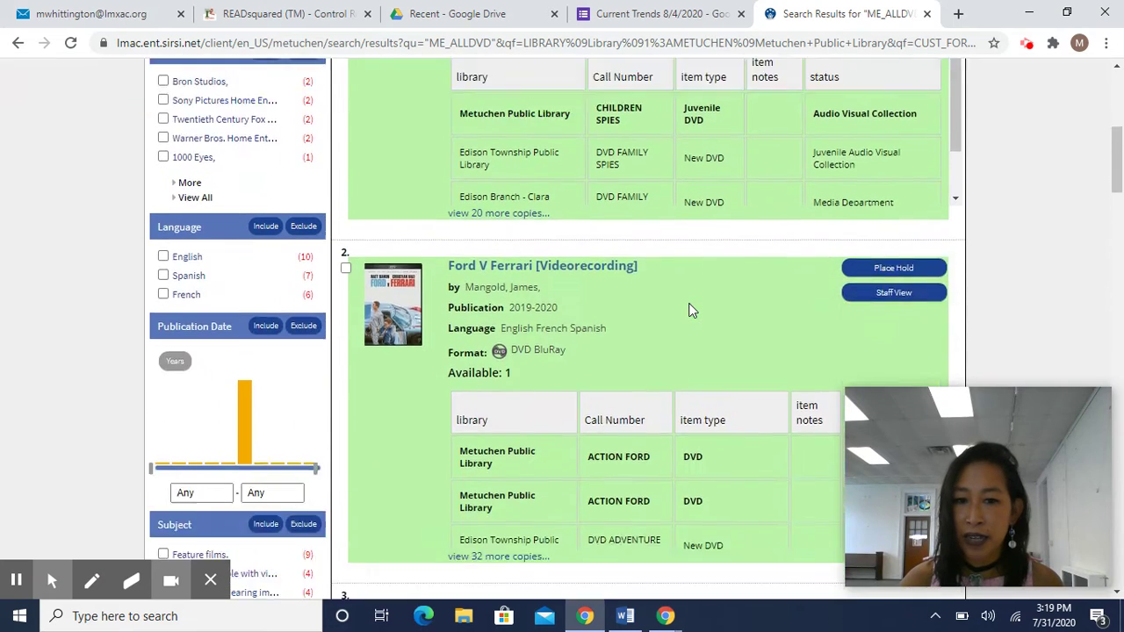
pyautogui.scroll(-2, 689, 307)
pyautogui.scroll(-2, 654, 345)
pyautogui.scroll(-1, 614, 492)
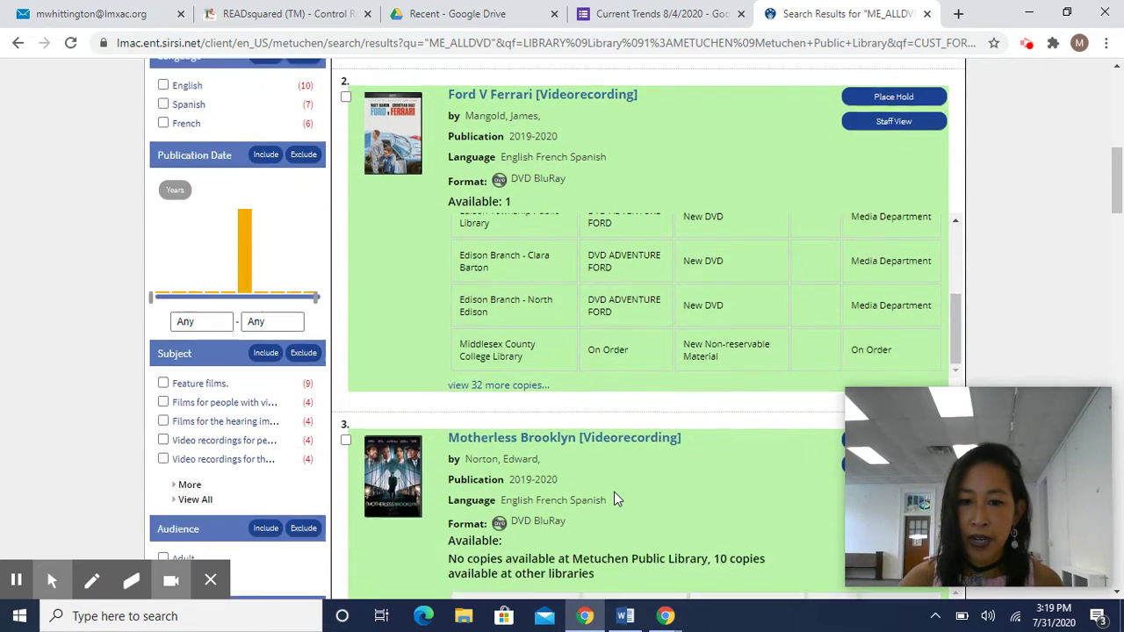
pyautogui.scroll(-3, 613, 489)
pyautogui.scroll(-3, 614, 485)
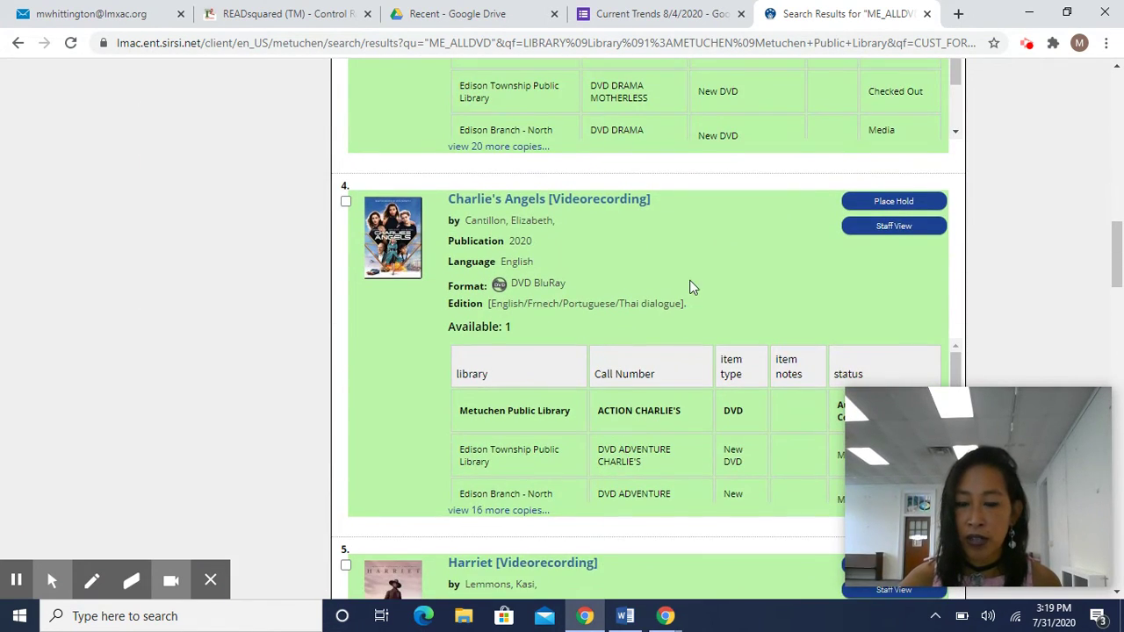
pyautogui.scroll(-3, 690, 289)
pyautogui.scroll(-3, 690, 297)
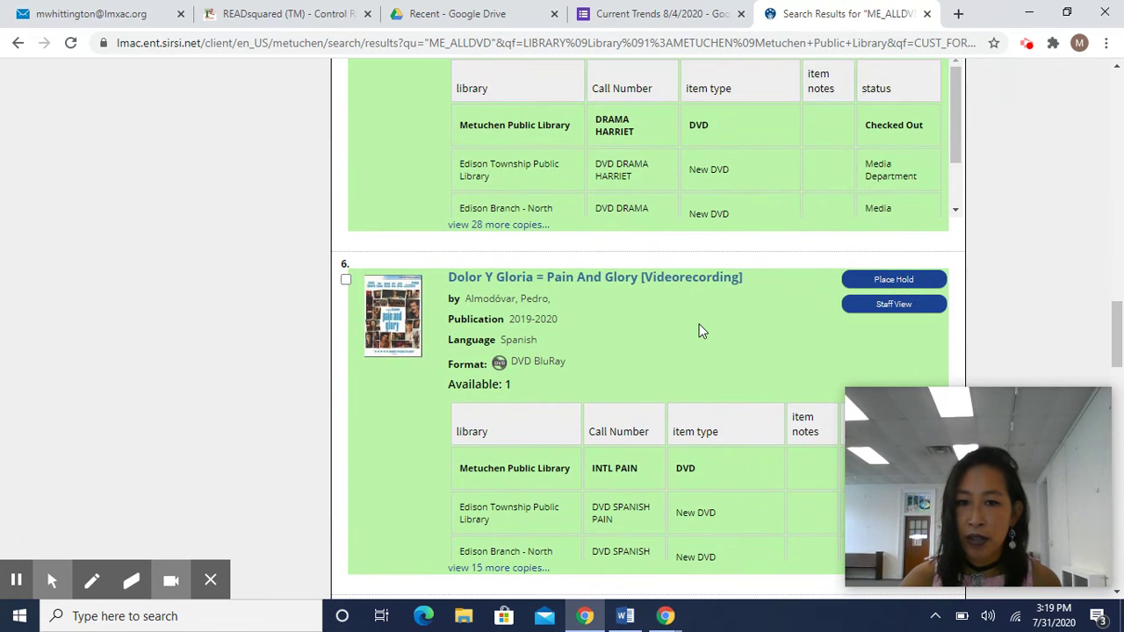
pyautogui.scroll(-3, 701, 330)
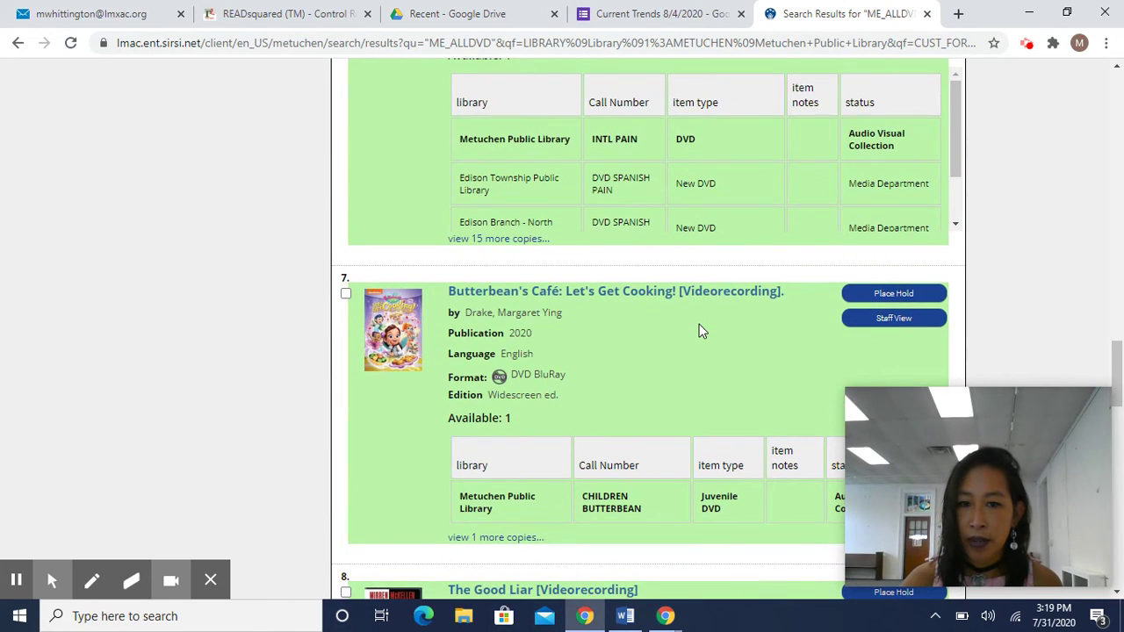
pyautogui.scroll(-3, 699, 327)
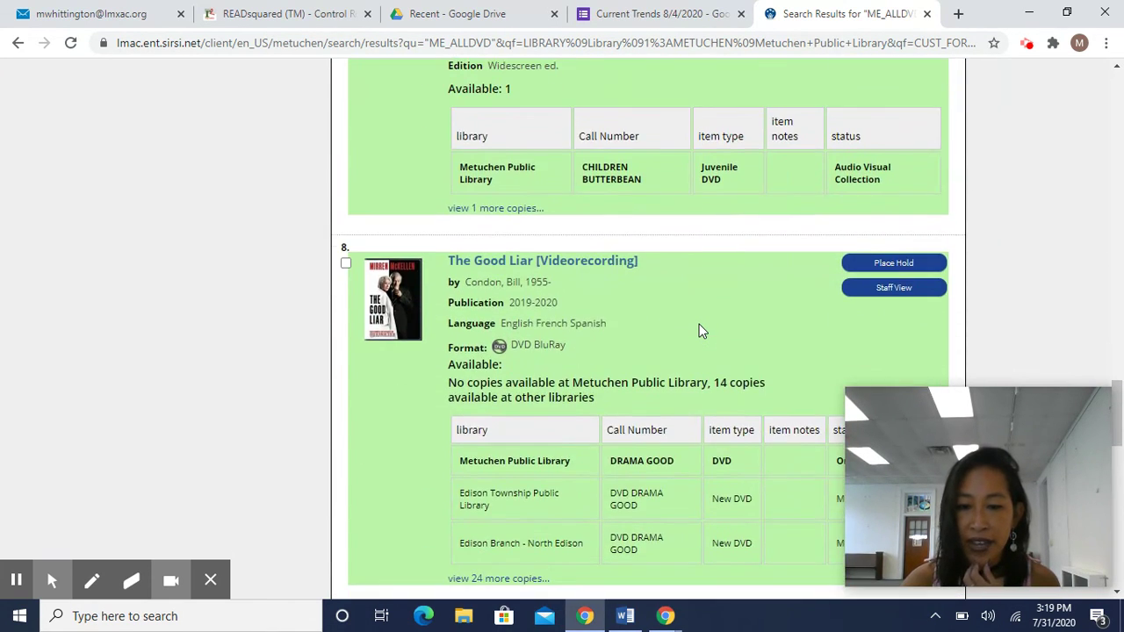
pyautogui.scroll(-3, 699, 330)
pyautogui.scroll(-3, 717, 397)
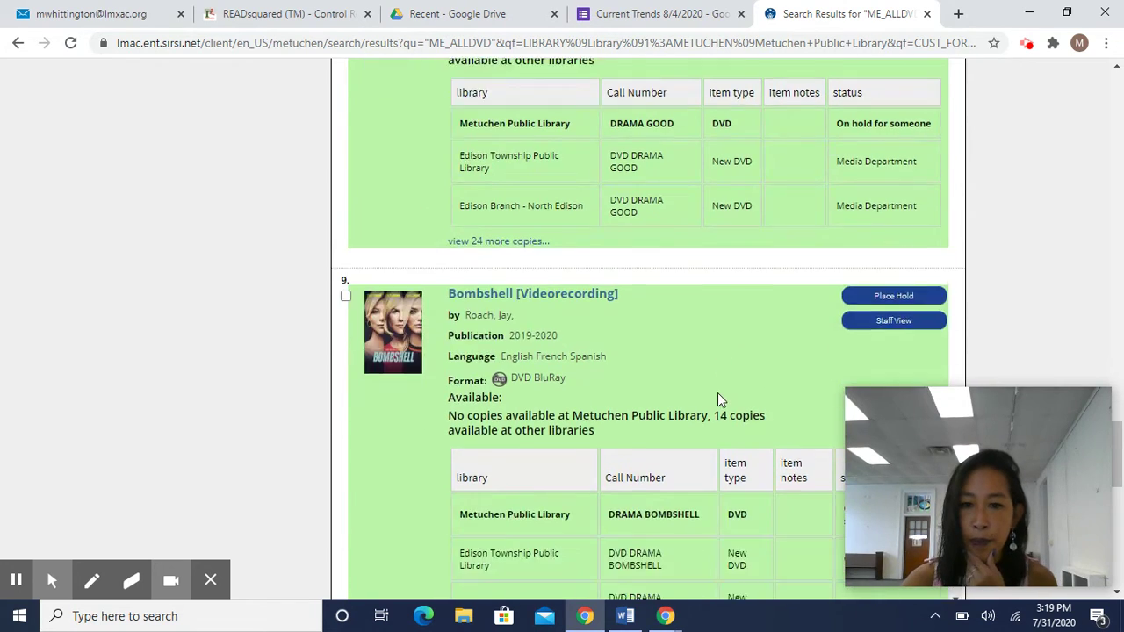
pyautogui.scroll(-2, 735, 469)
pyautogui.scroll(-3, 735, 468)
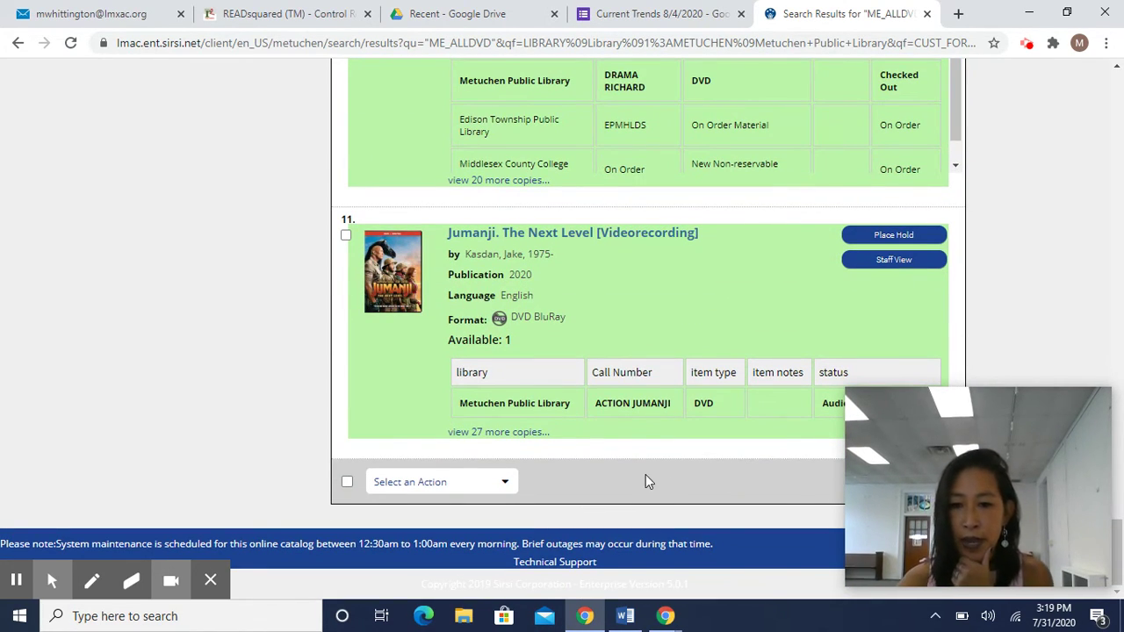
pyautogui.scroll(1, 646, 474)
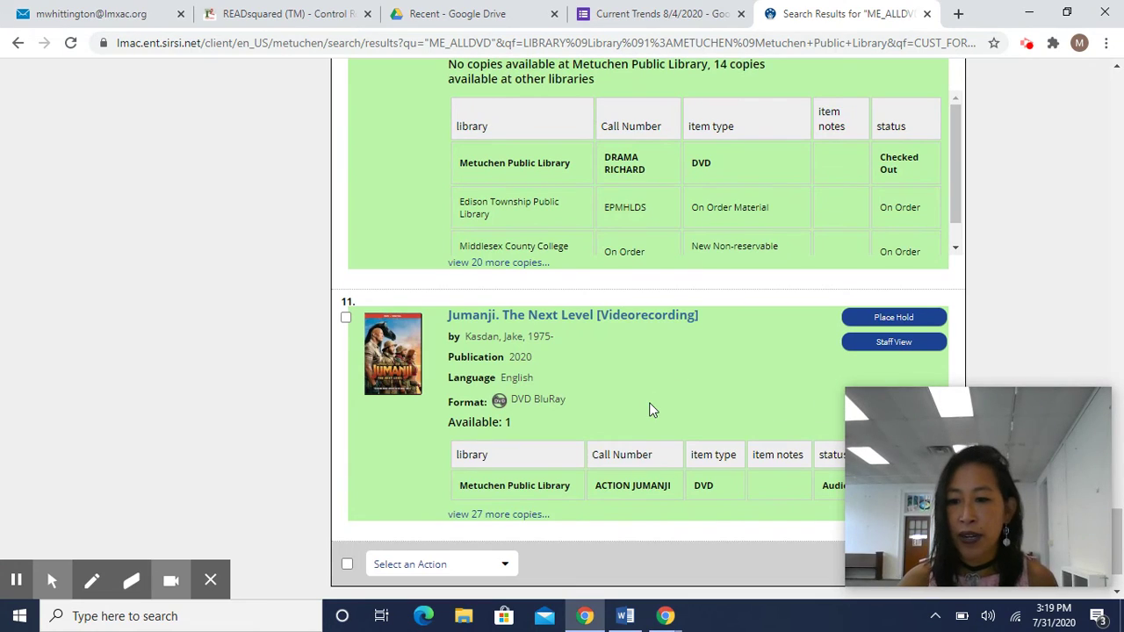
pyautogui.scroll(6, 650, 410)
pyautogui.scroll(6, 650, 410)
pyautogui.scroll(7, 649, 409)
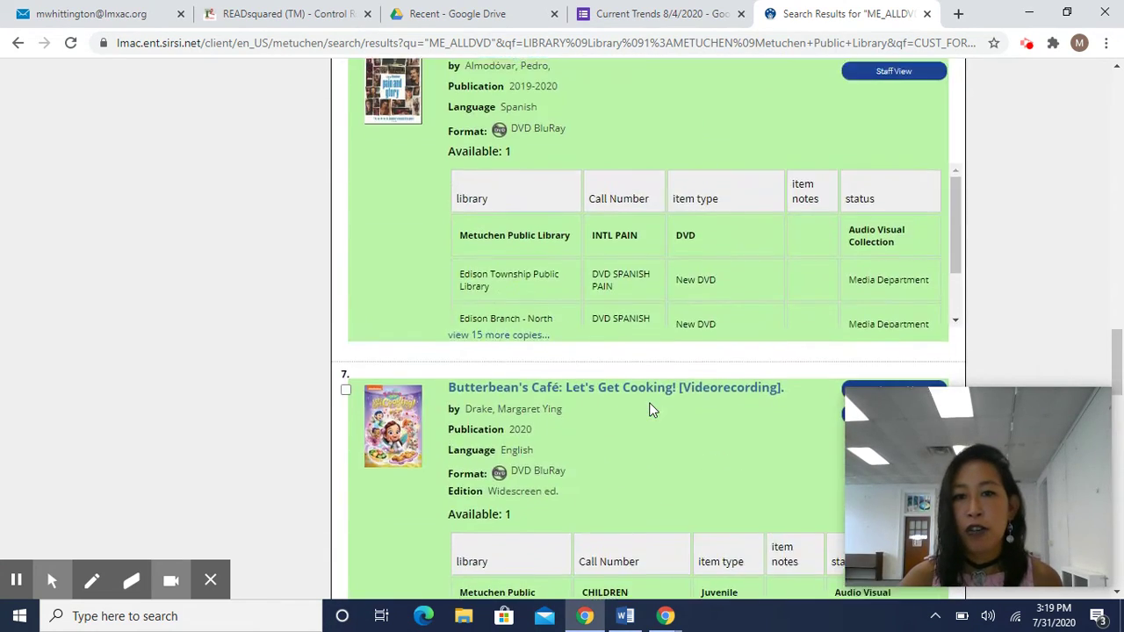
pyautogui.scroll(7, 649, 409)
pyautogui.scroll(6, 649, 409)
pyautogui.scroll(6, 650, 409)
pyautogui.scroll(5, 650, 410)
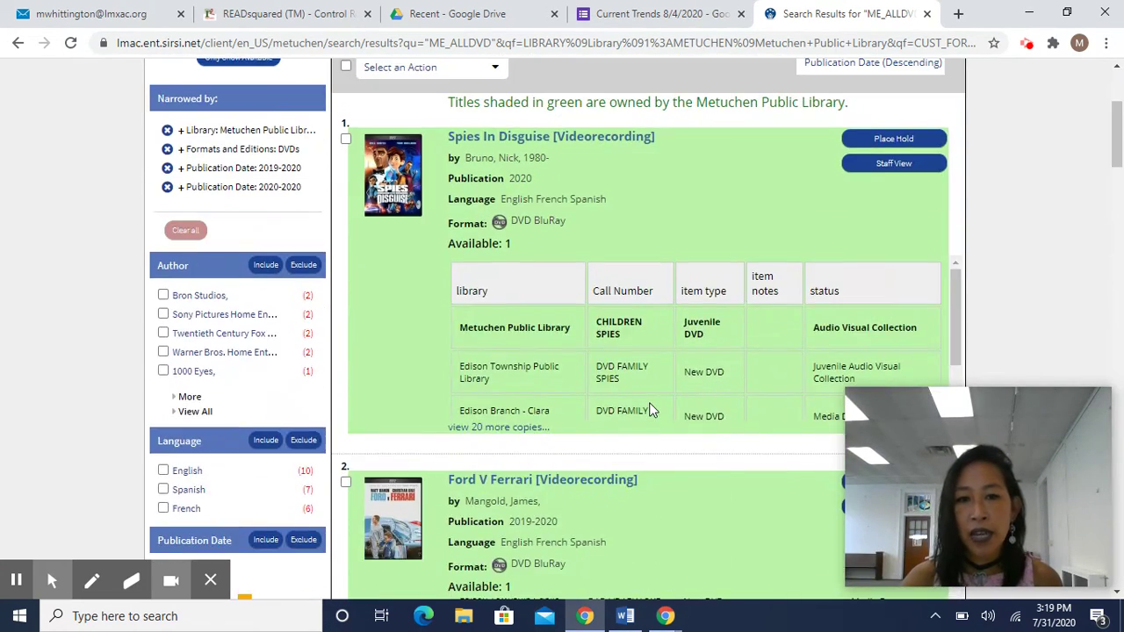
pyautogui.scroll(3, 650, 409)
pyautogui.scroll(-5, 650, 410)
pyautogui.scroll(-5, 645, 408)
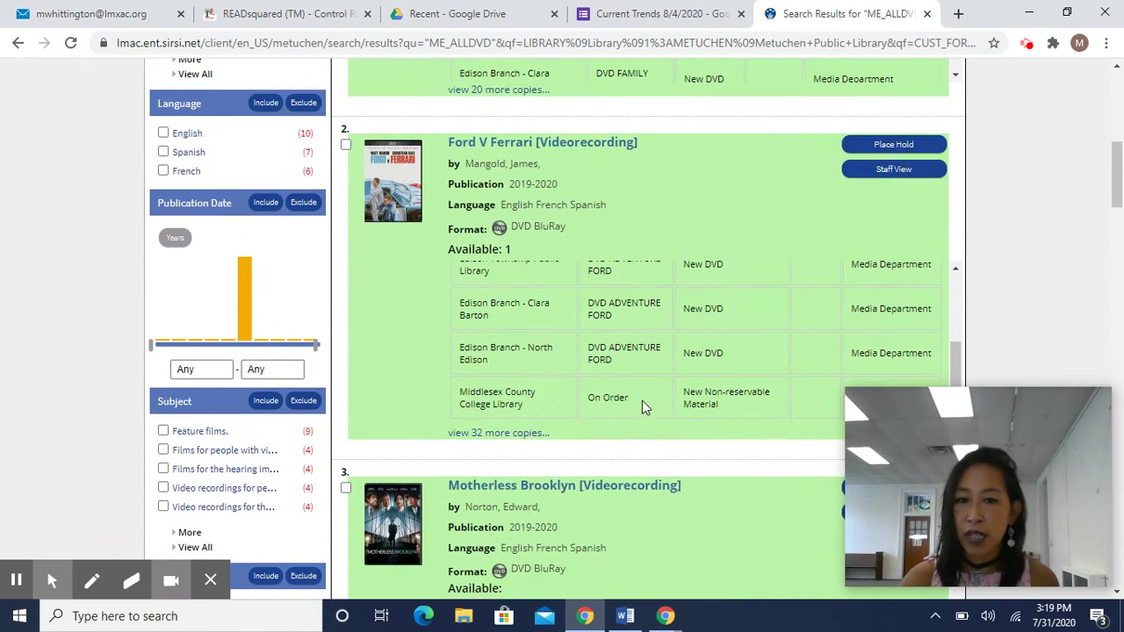
# Place a hold on Ford V Ferrari for pickup at Metuchen Public Library and confirm
pyautogui.click(910, 149)
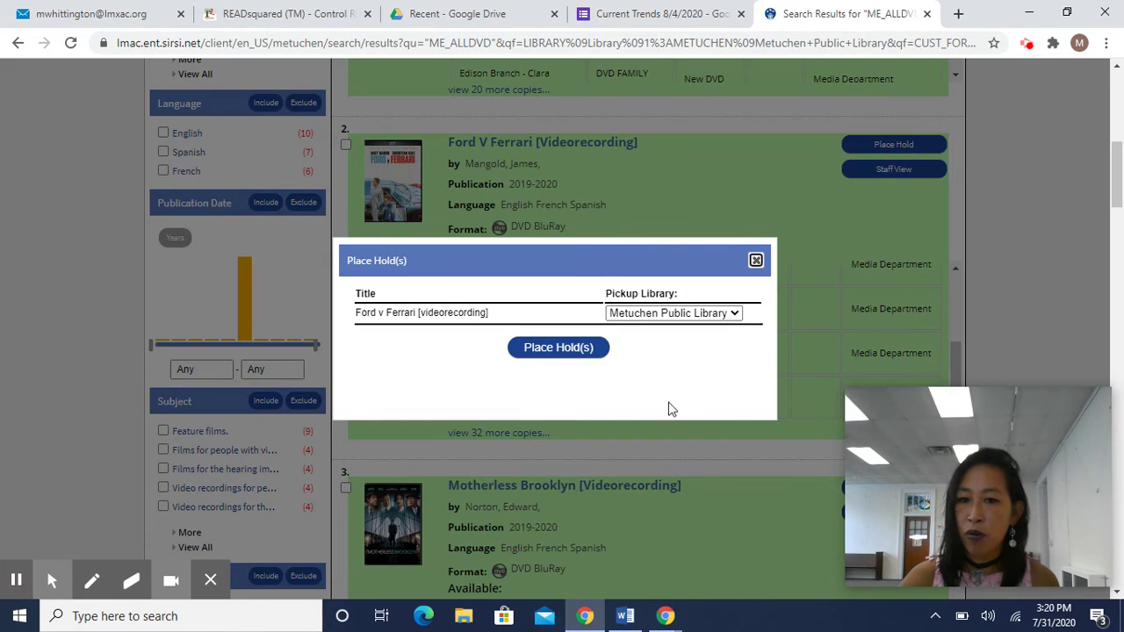
pyautogui.click(585, 350)
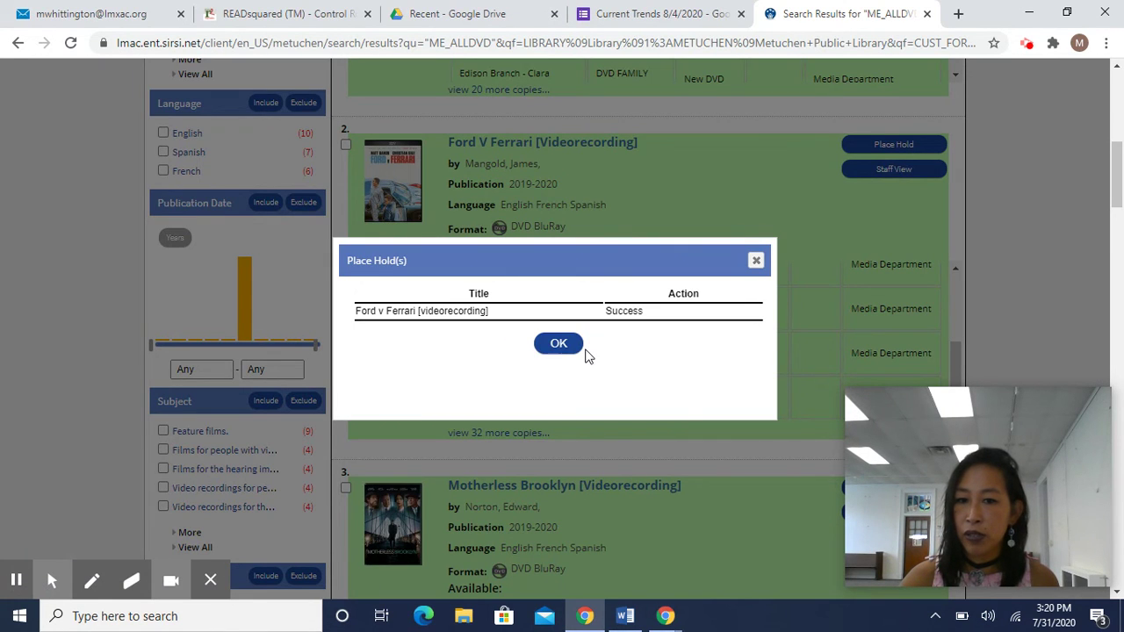
pyautogui.click(559, 346)
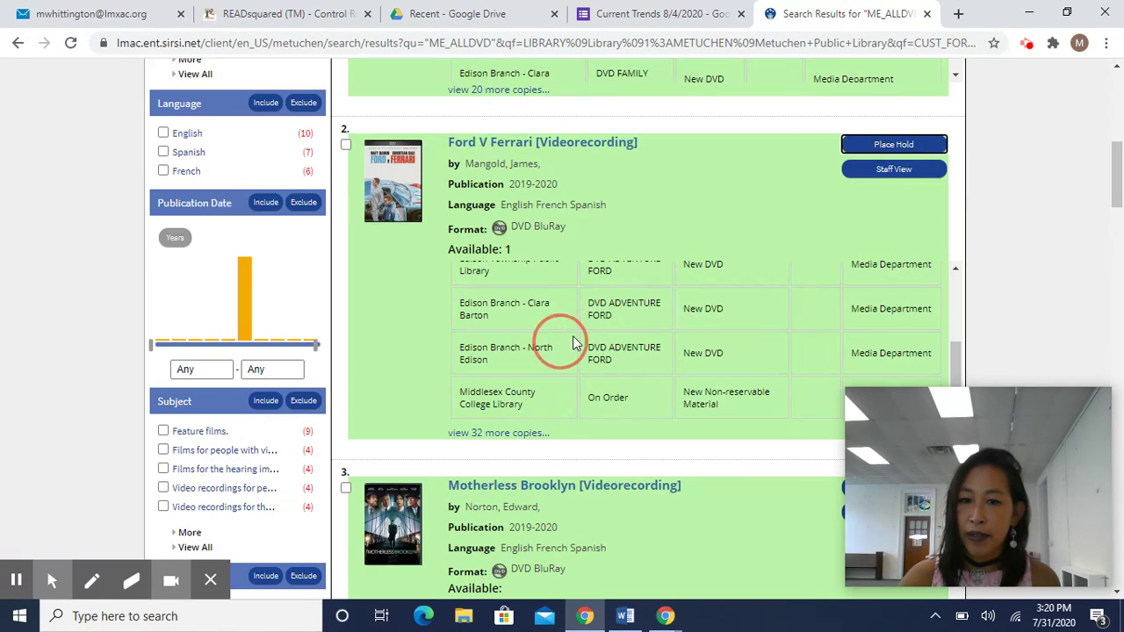